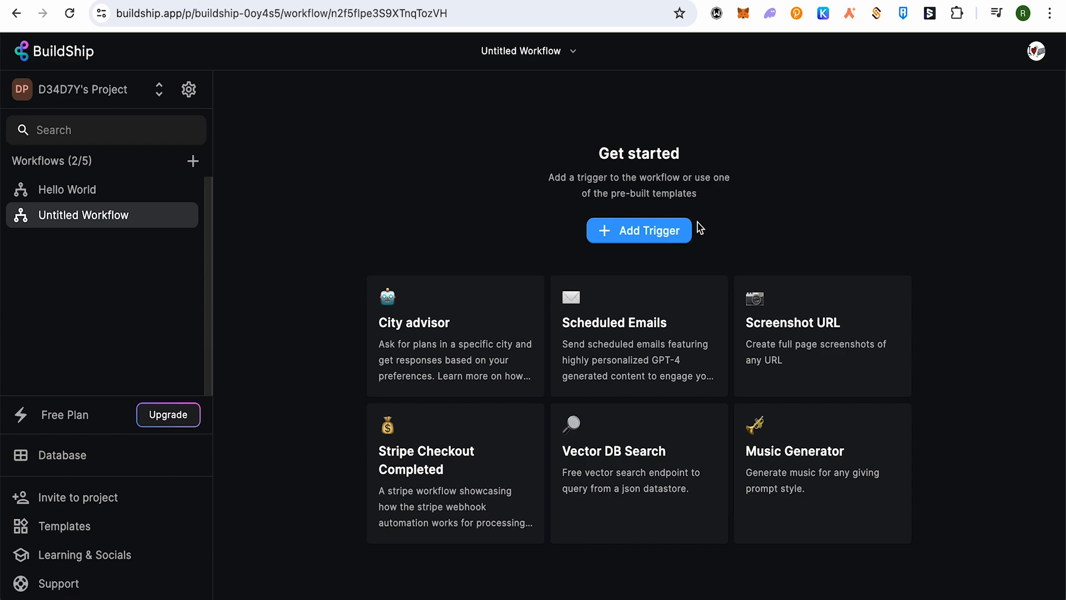
Add a Telegram Bot trigger to the untitled workflow.
{"action": "left_click", "coordinate": [654, 241]}
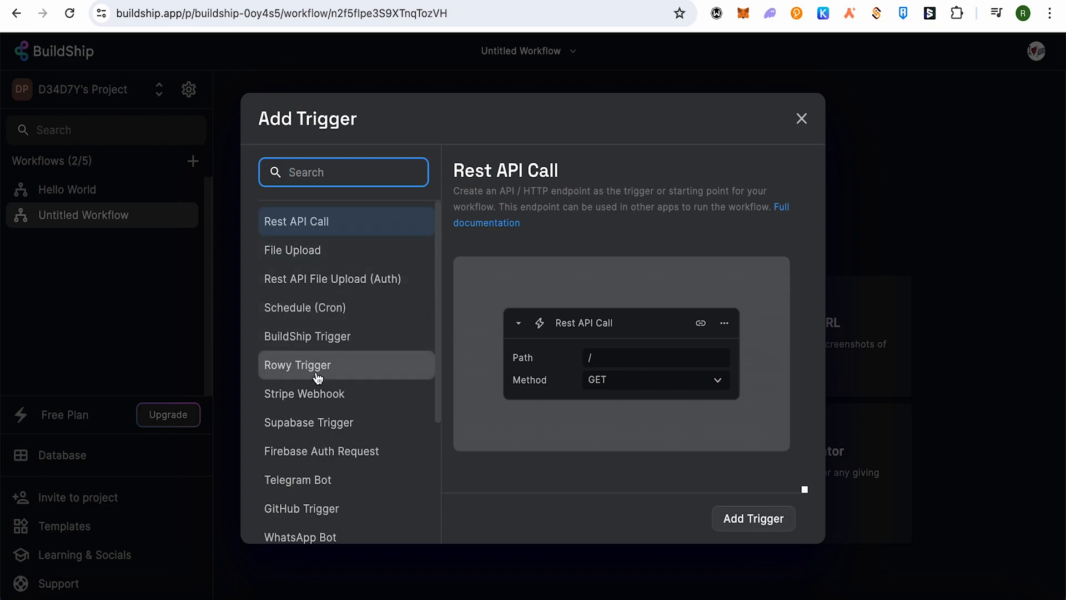
{"action": "scroll", "coordinate": [319, 377], "scroll_direction": "down", "scroll_amount": 1}
{"action": "scroll", "coordinate": [320, 377], "scroll_direction": "down", "scroll_amount": 1}
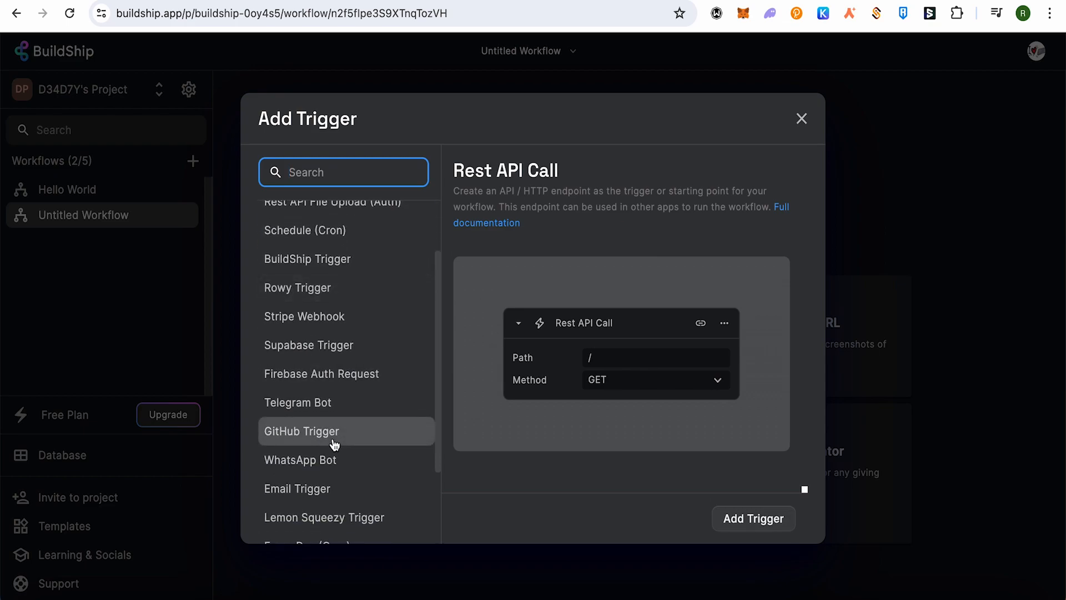
{"action": "left_click", "coordinate": [315, 412]}
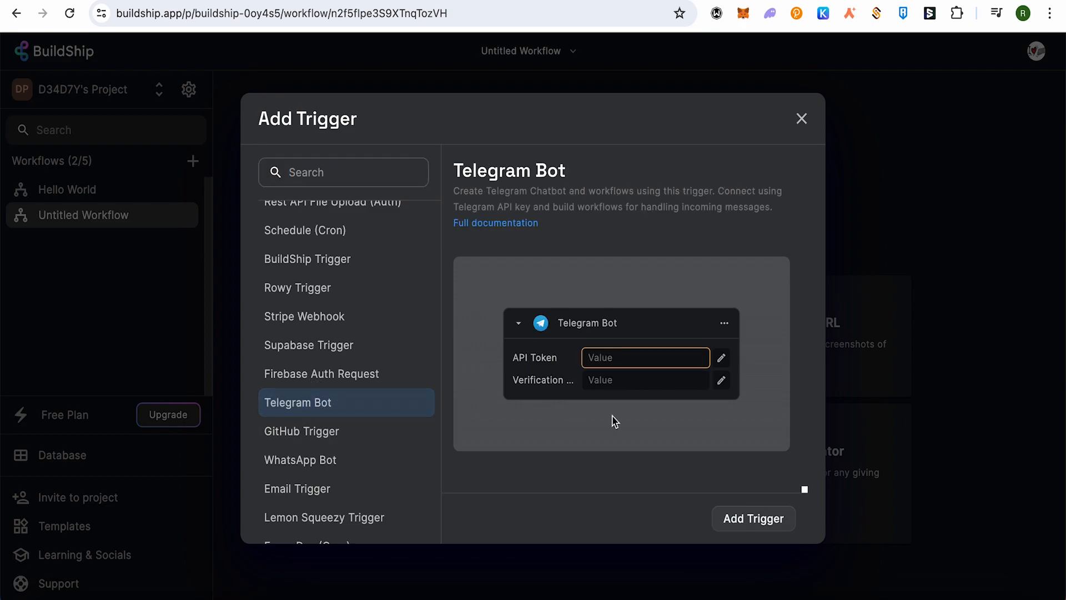
{"action": "left_click", "coordinate": [766, 528]}
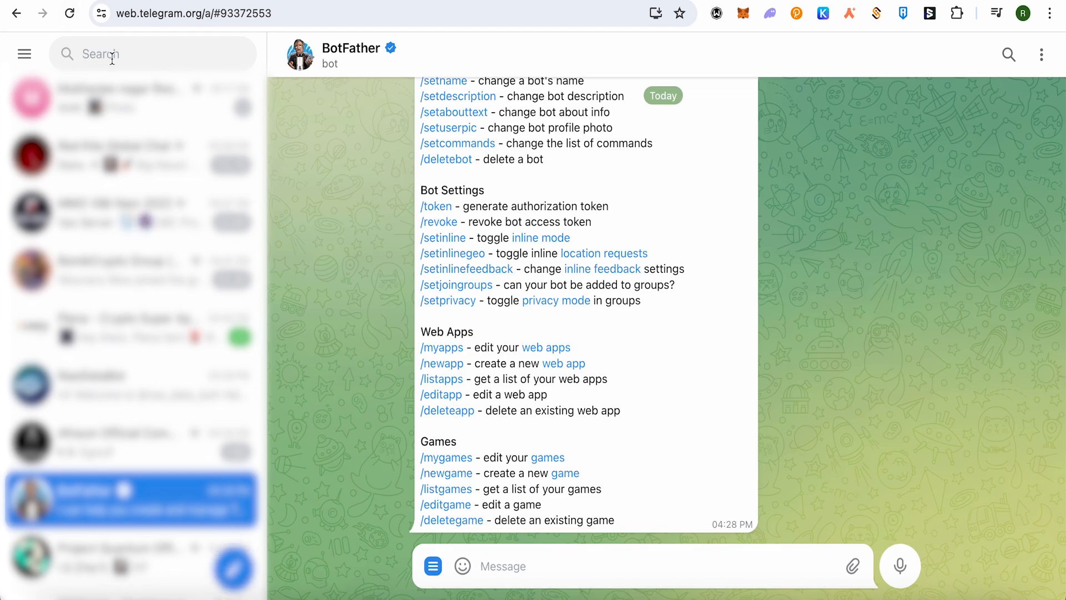
Switch to the BotFather chat in Telegram, request a new bot with /newbot and name it Test.
{"action": "scroll", "coordinate": [919, 271], "scroll_direction": "up", "scroll_amount": 5}
{"action": "scroll", "coordinate": [925, 272], "scroll_direction": "down", "scroll_amount": 2}
{"action": "scroll", "coordinate": [866, 269], "scroll_direction": "up", "scroll_amount": 1}
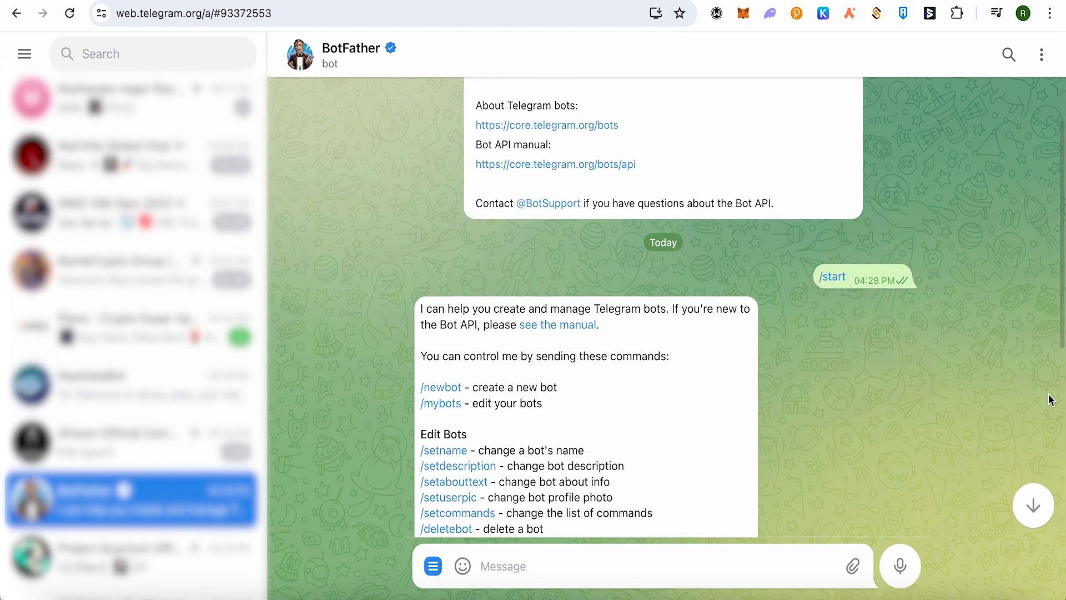
{"action": "scroll", "coordinate": [916, 367], "scroll_direction": "down", "scroll_amount": 7}
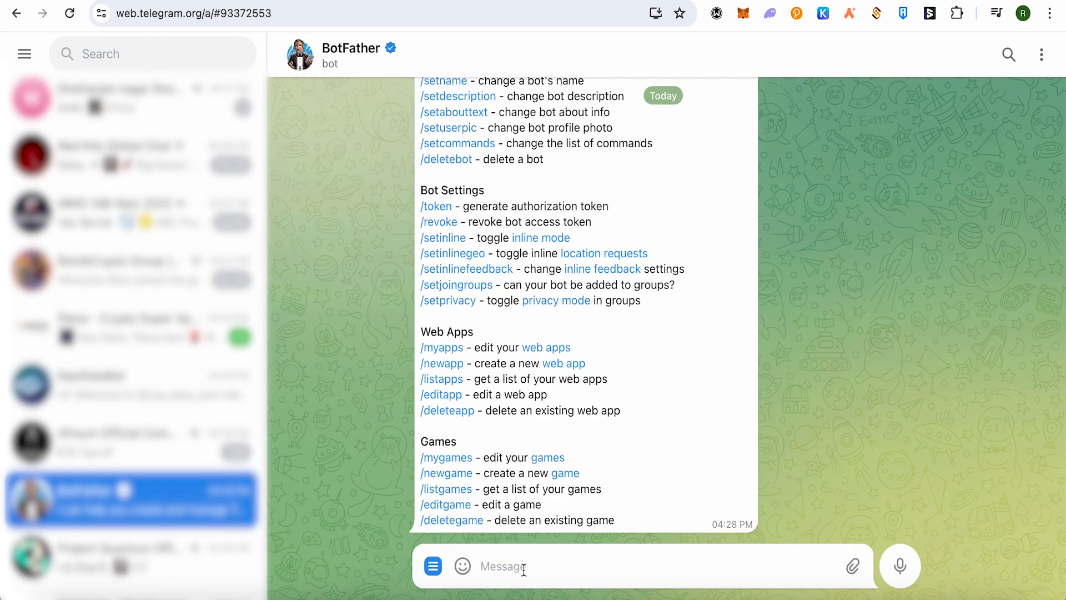
{"action": "type", "text": "/"}
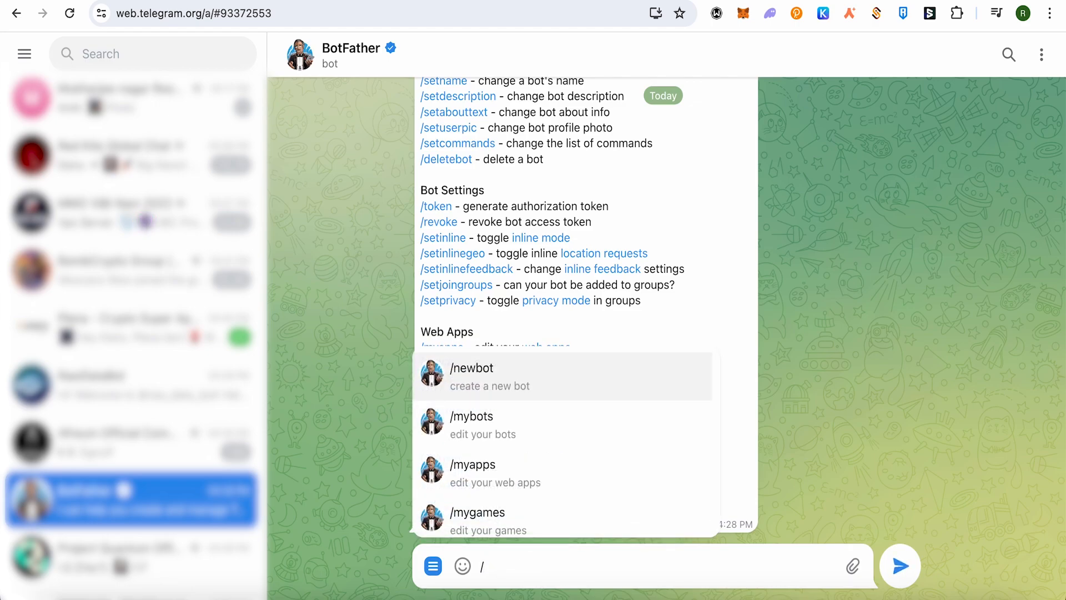
{"action": "left_click", "coordinate": [486, 377]}
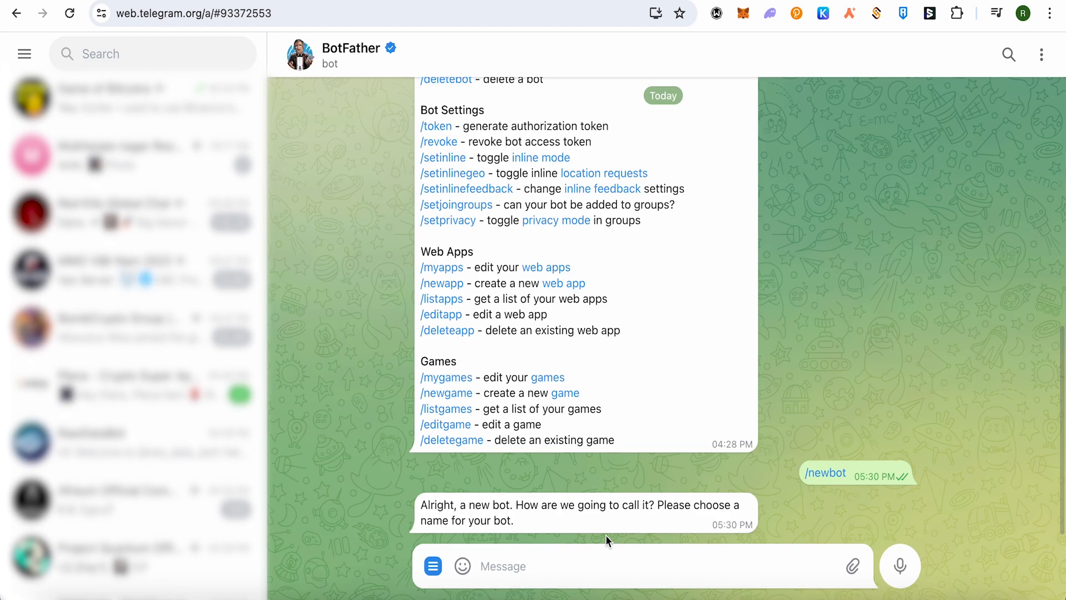
{"action": "left_click", "coordinate": [562, 559]}
{"action": "type", "text": "Test"}
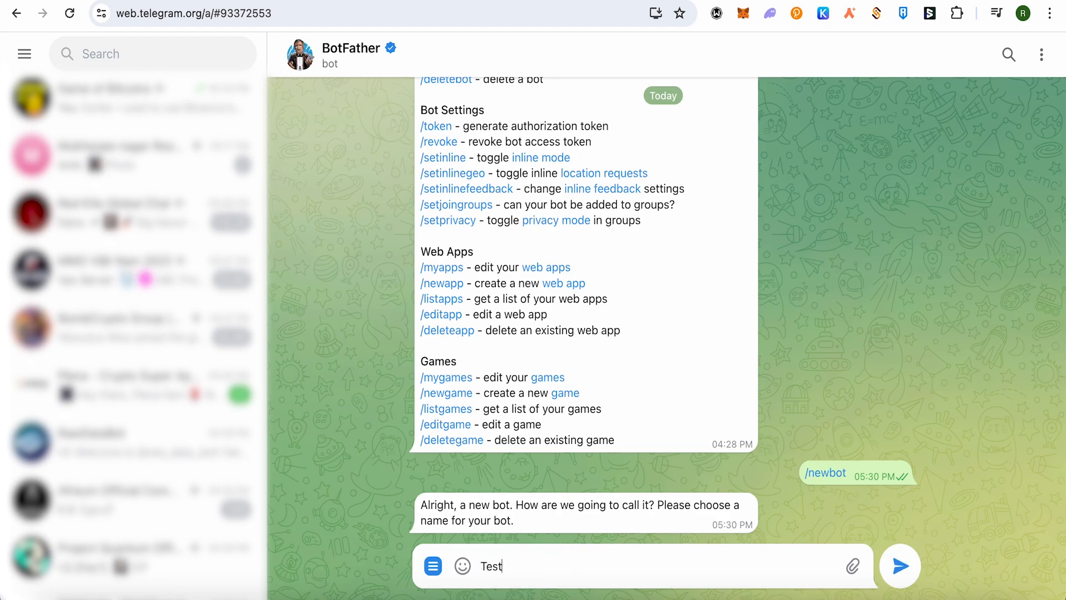
{"action": "key", "text": "Return"}
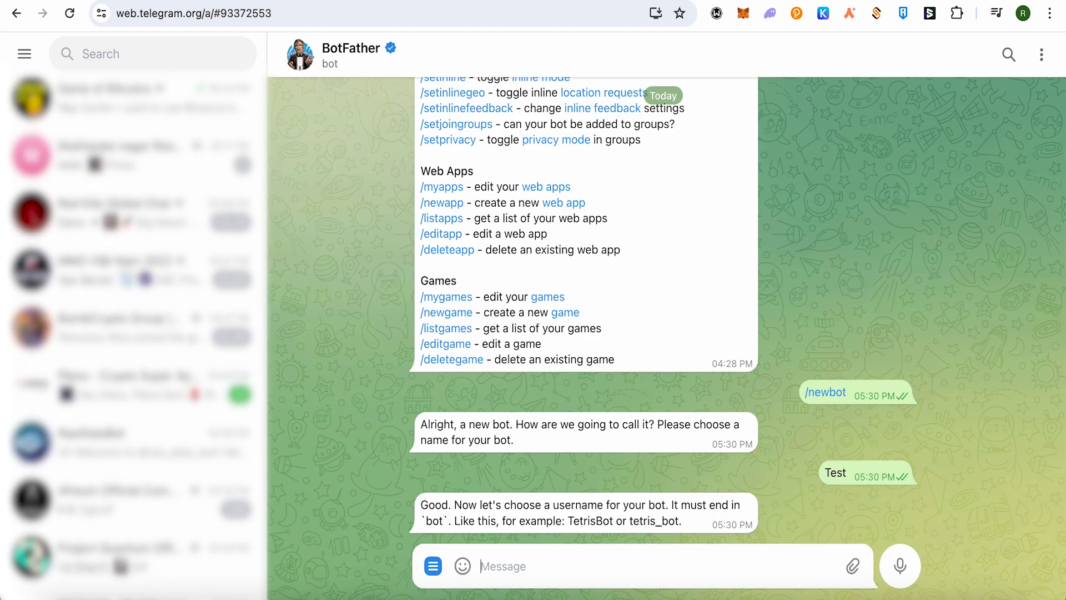
Try to register the bot under the usernames Test_bot and test4U_bot.
{"action": "type", "text": "T"}
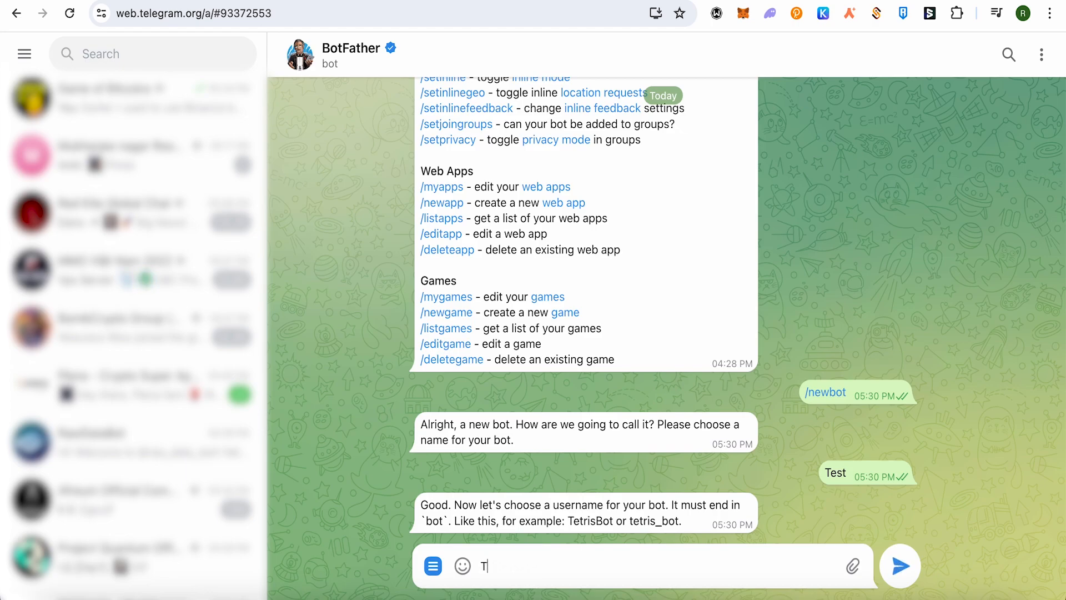
{"action": "type", "text": "est_bot"}
{"action": "key", "text": "Return"}
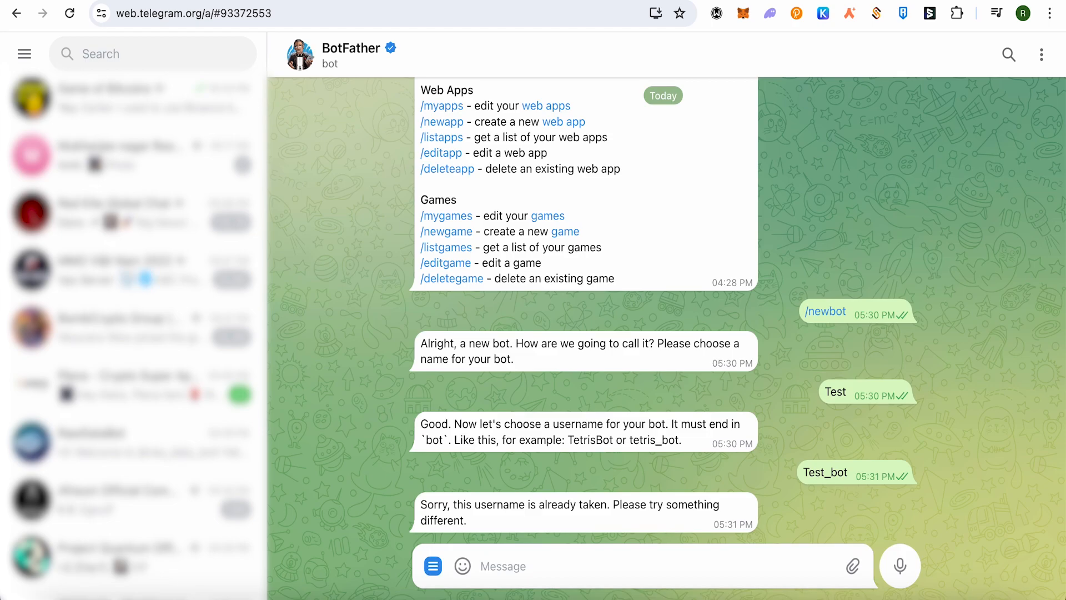
{"action": "type", "text": "test"}
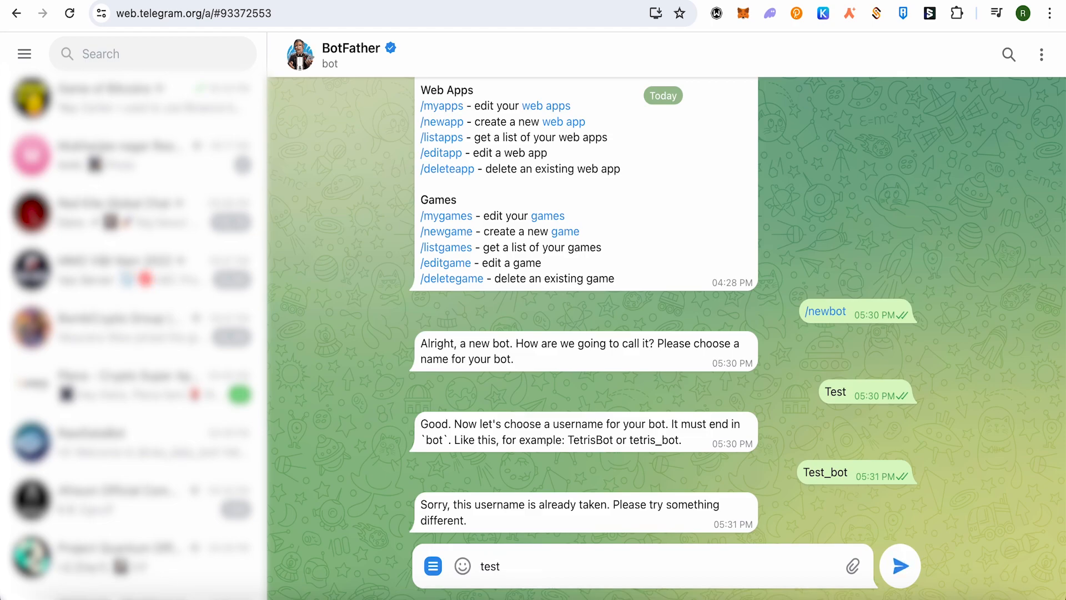
{"action": "type", "text": "4U_bot"}
{"action": "key", "text": "Return"}
Submit tezdimag_bot as the new bot's username.
{"action": "type", "text": "tezdimag"}
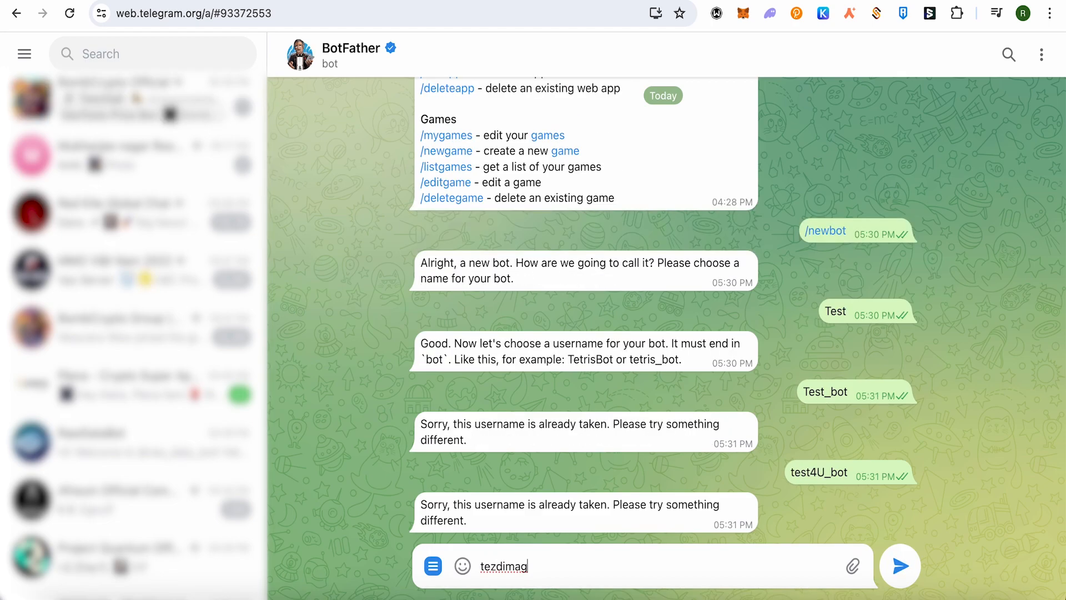
{"action": "type", "text": "_bot"}
{"action": "key", "text": "Return"}
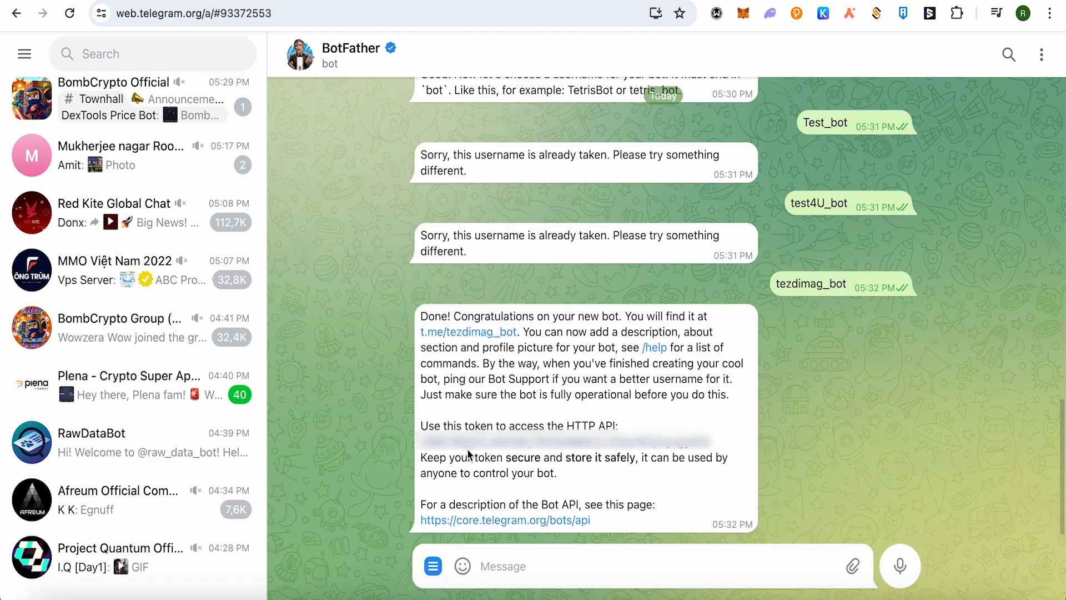
Copy the bot's API token from BotFather and paste it into BuildShip as the value of a new secret for the trigger.
{"action": "left_click_drag", "start_coordinate": [420, 447], "coordinate": [707, 448]}
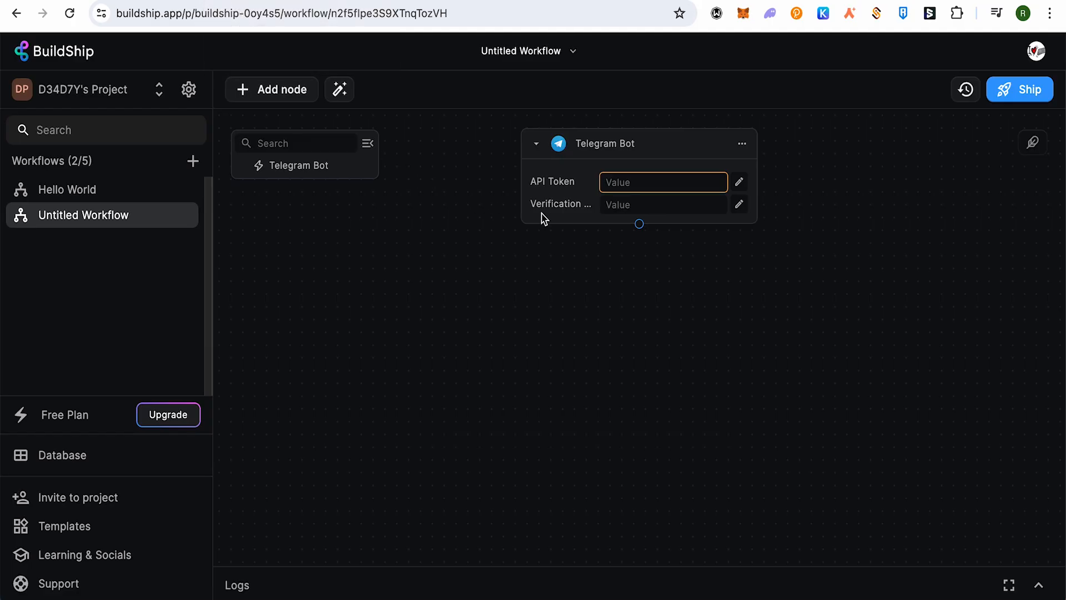
{"action": "left_click", "coordinate": [740, 182]}
{"action": "left_click", "coordinate": [752, 216]}
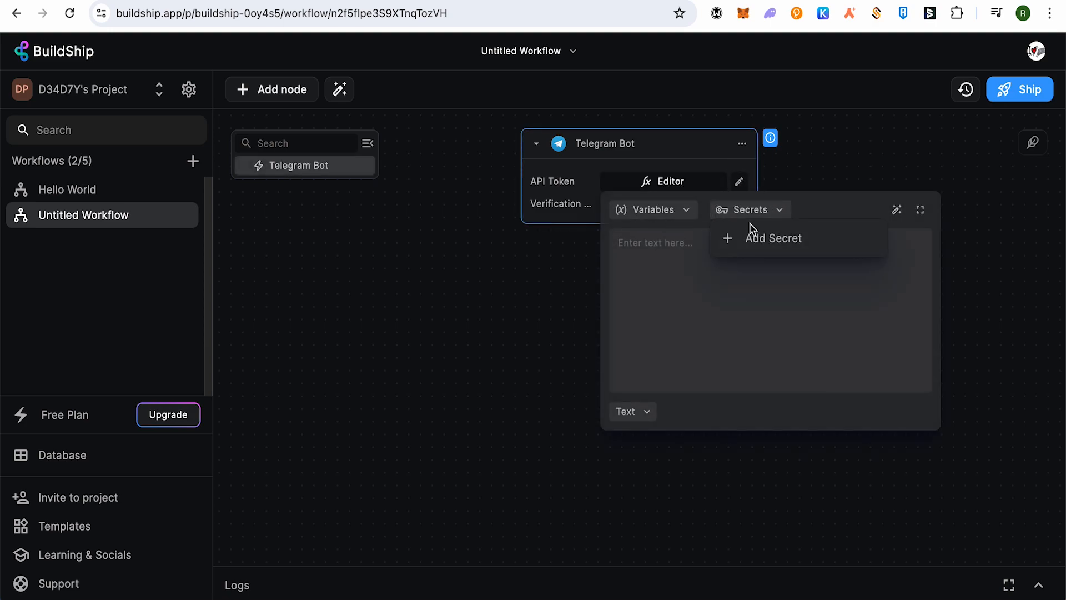
{"action": "left_click", "coordinate": [743, 239]}
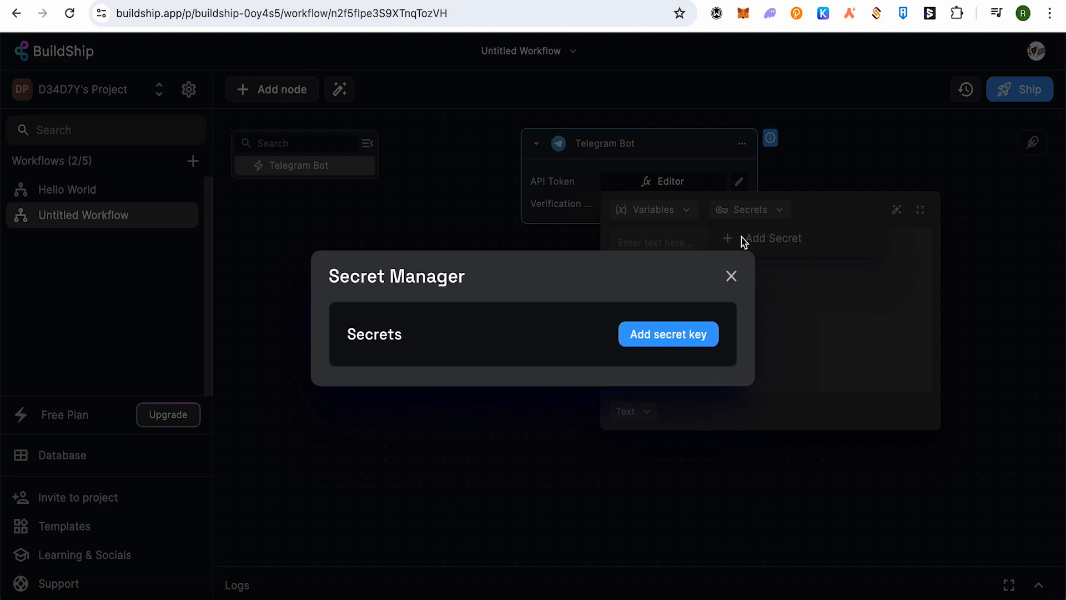
{"action": "left_click", "coordinate": [637, 334]}
{"action": "left_click", "coordinate": [463, 354]}
{"action": "key", "text": "ctrl+v"}
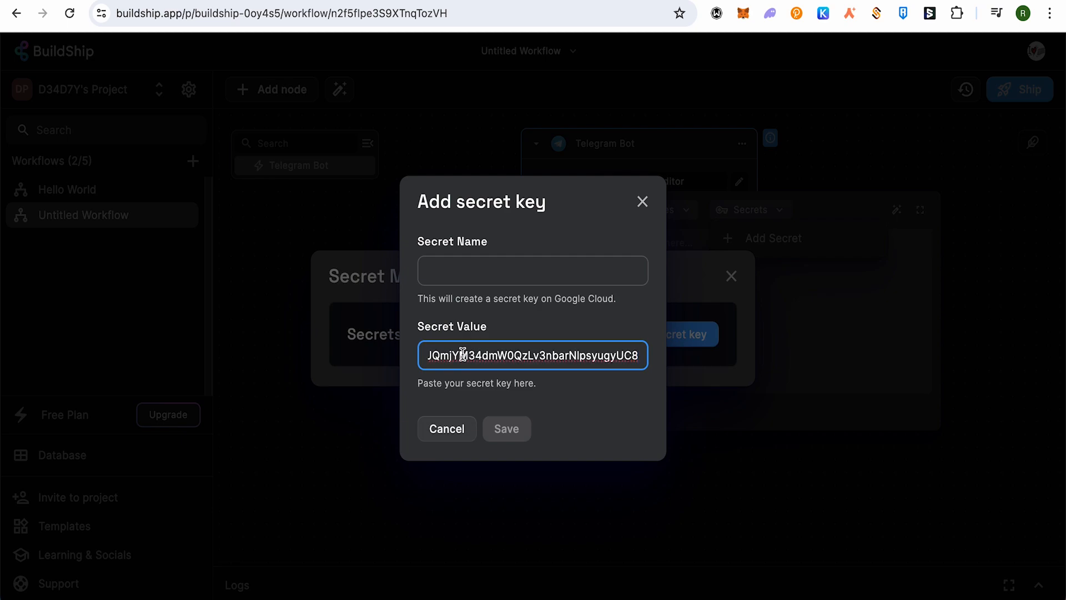
Save the new secret under the name Telegram_Bot and assign it to the Telegram Bot trigger's API Token.
{"action": "left_click", "coordinate": [469, 270]}
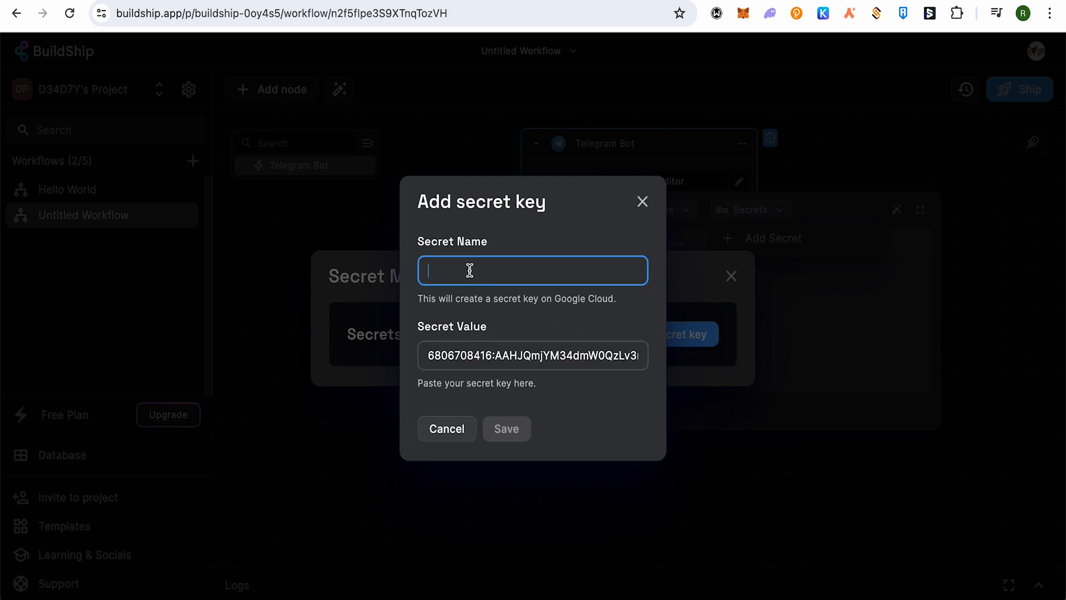
{"action": "type", "text": "Tel"}
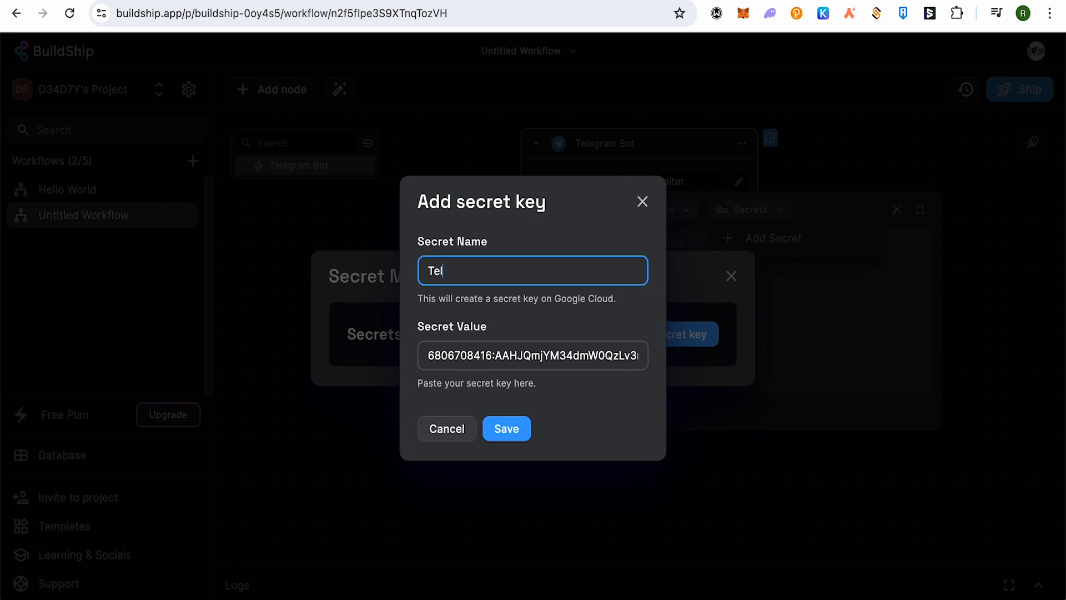
{"action": "type", "text": "egram"}
{"action": "key", "text": "BackSpace"}
{"action": "type", "text": "Bot"}
{"action": "key", "text": "Left"}
{"action": "key", "text": "Left"}
{"action": "key", "text": "Left"}
{"action": "type", "text": "_"}
{"action": "left_click", "coordinate": [562, 320]}
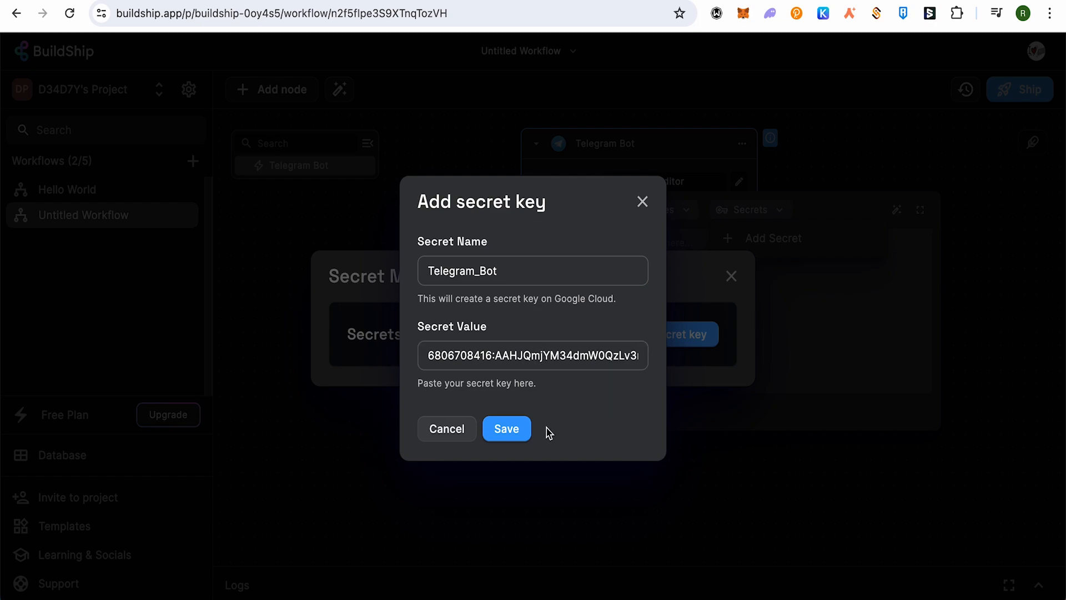
{"action": "left_click", "coordinate": [530, 433]}
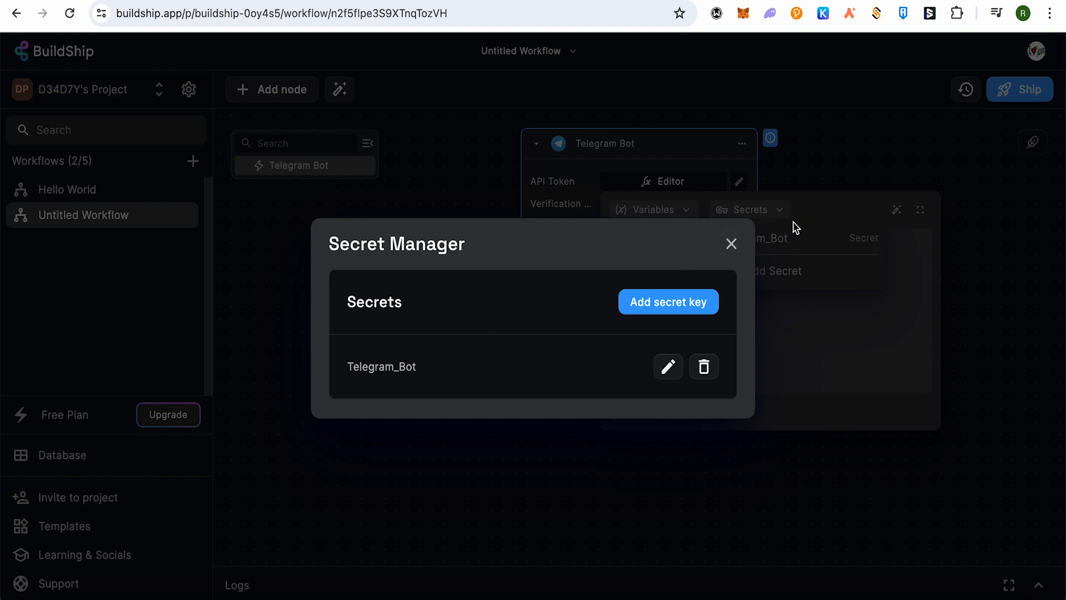
{"action": "left_click", "coordinate": [732, 244]}
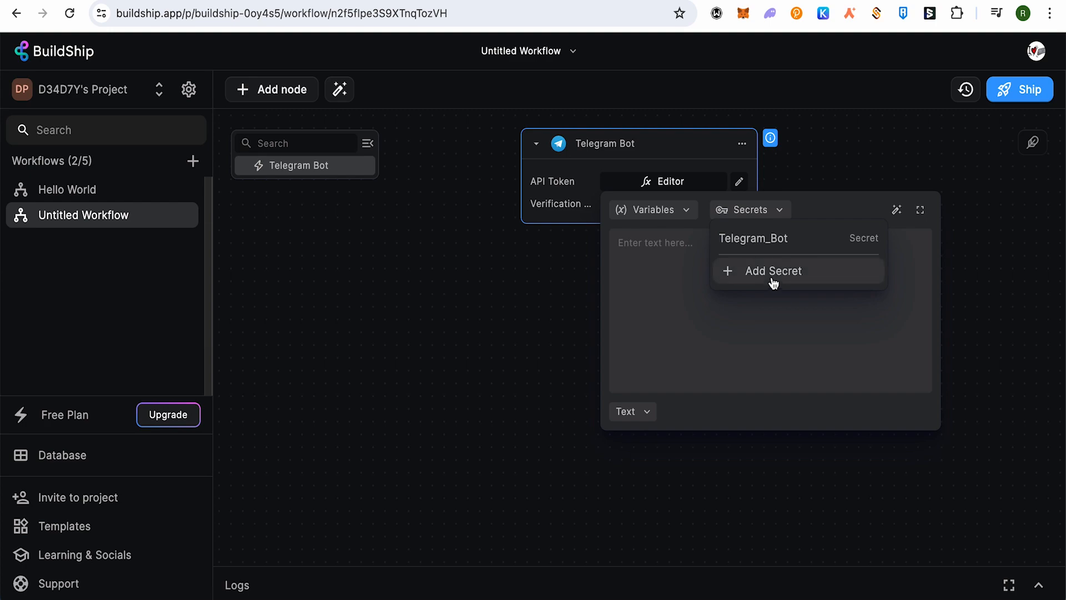
{"action": "left_click", "coordinate": [758, 240]}
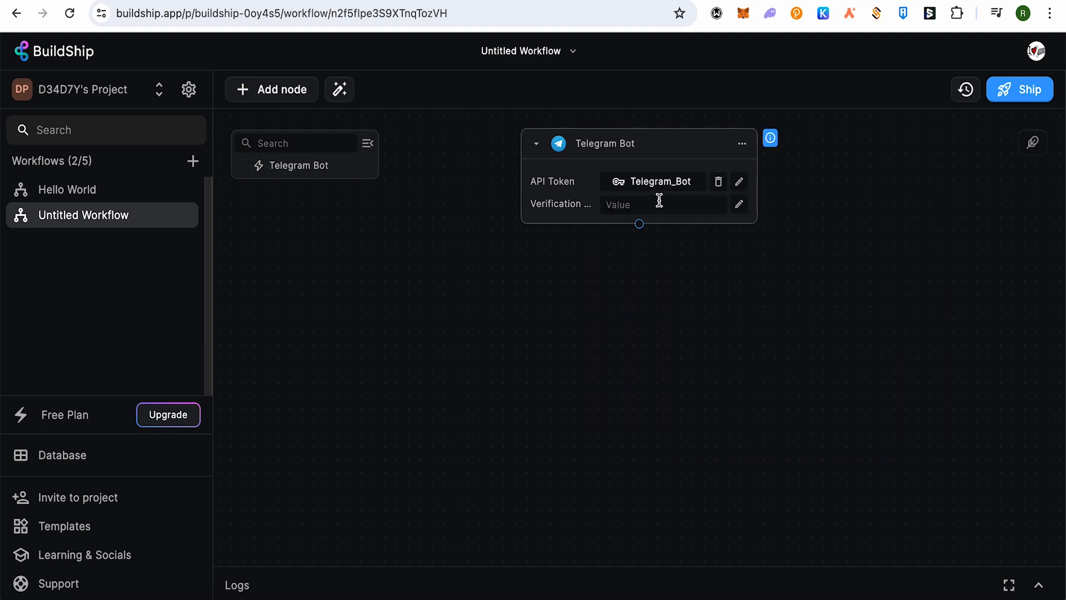
Add a Send Telegram Message node directly after the Telegram Bot trigger.
{"action": "left_click", "coordinate": [640, 227]}
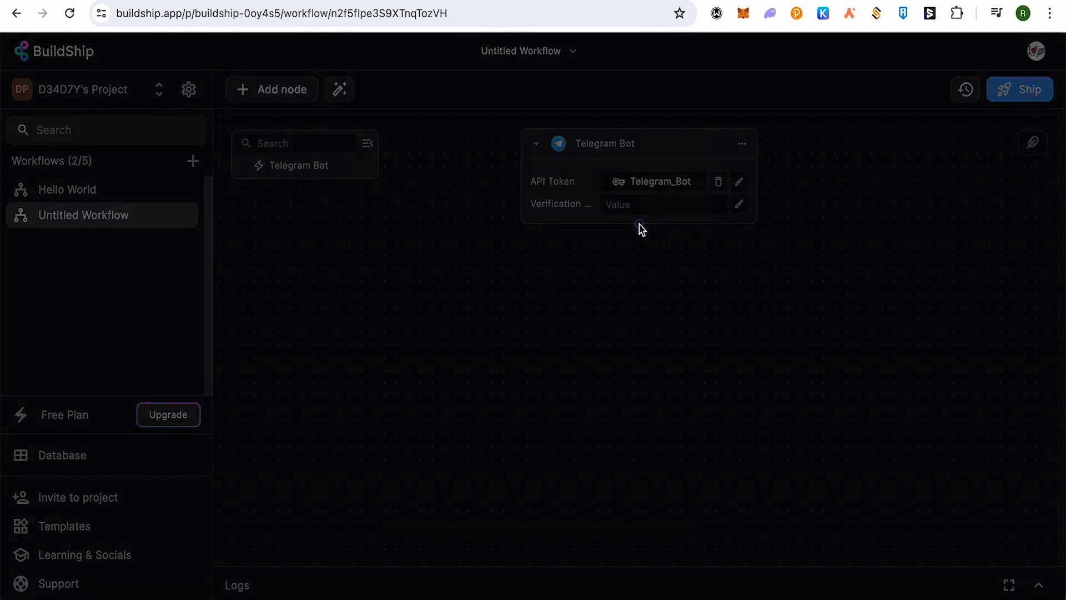
{"action": "type", "text": "tele"}
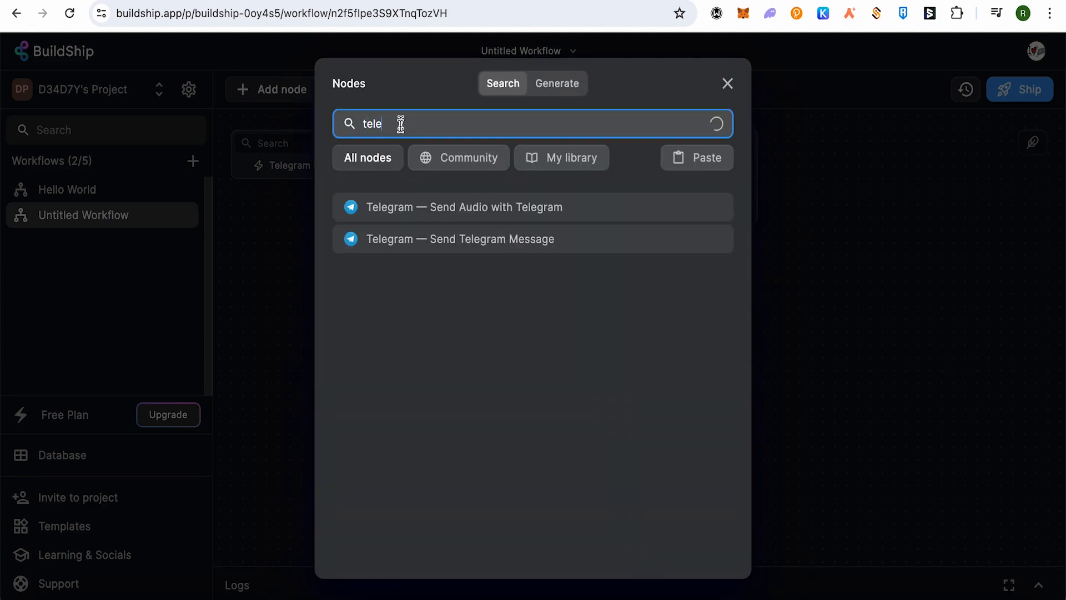
{"action": "left_click", "coordinate": [487, 246]}
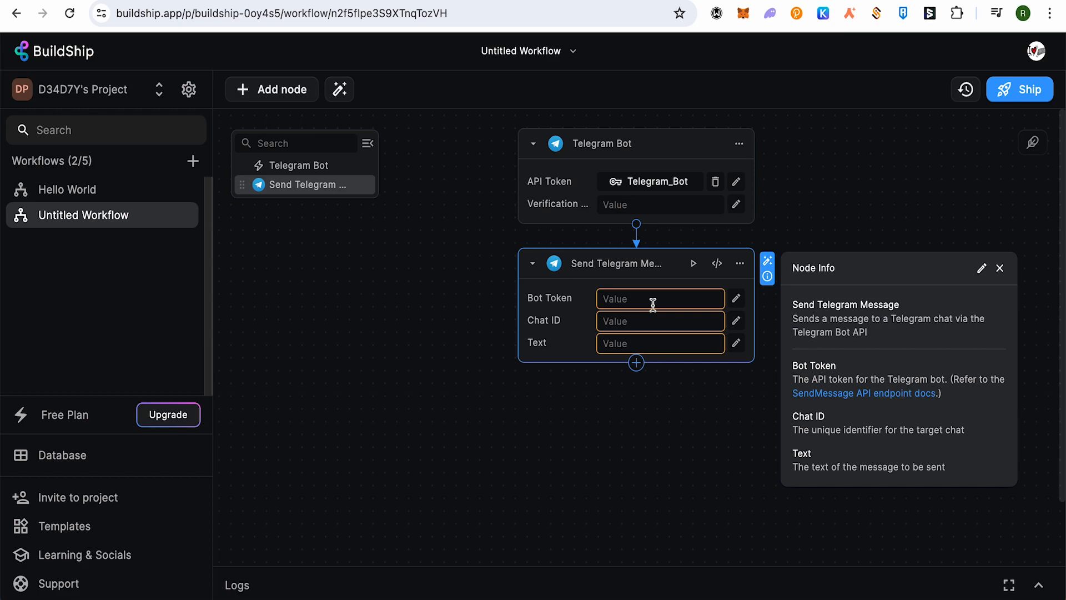
Set the Bot Token of the Send Telegram Message node to the Telegram_Bot secret.
{"action": "left_click", "coordinate": [737, 299]}
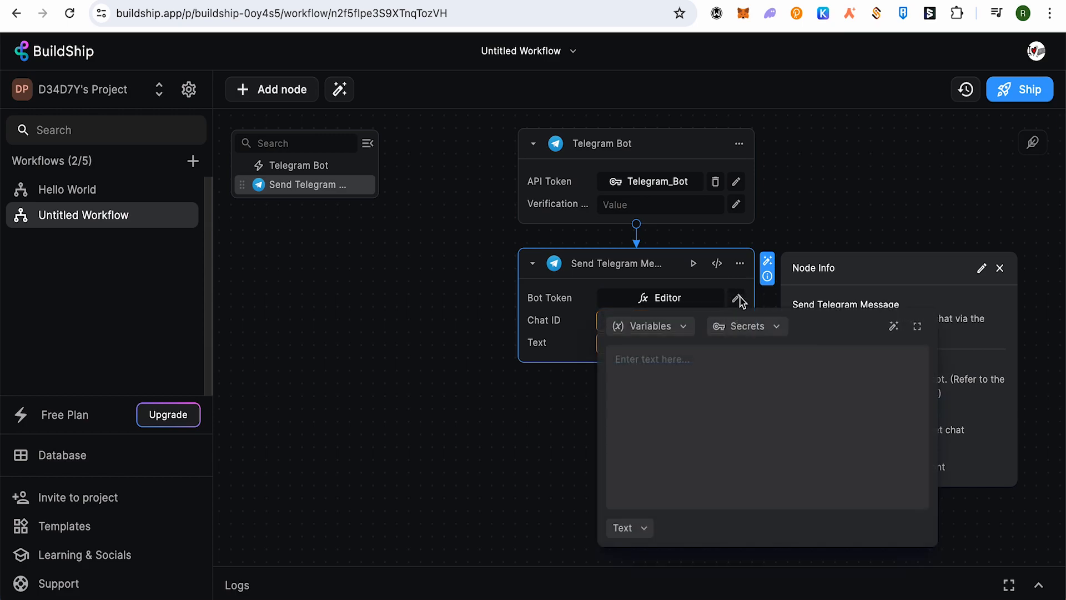
{"action": "left_click", "coordinate": [754, 330]}
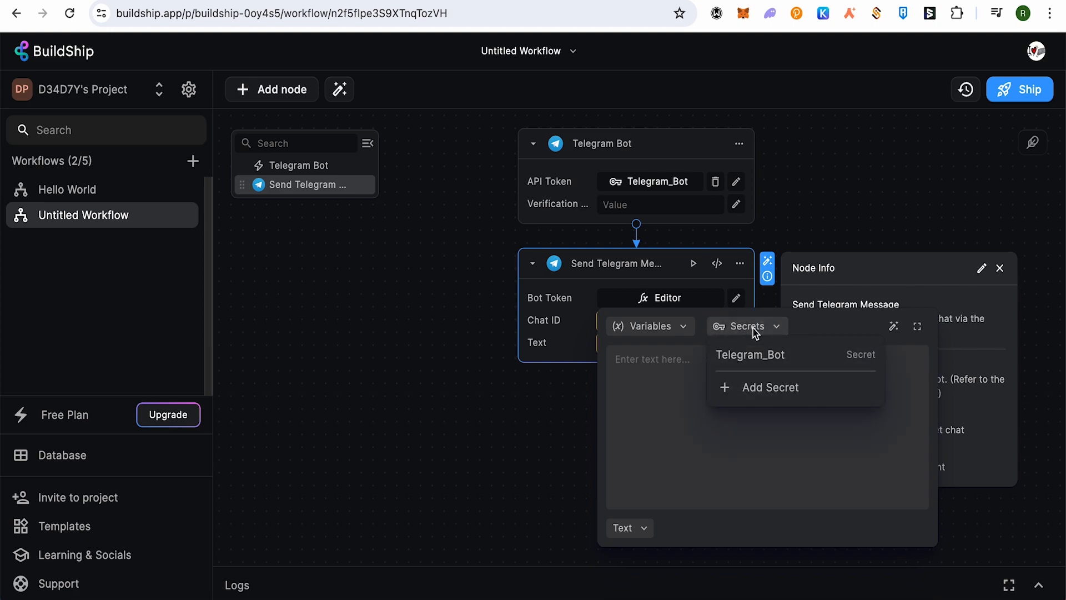
{"action": "left_click", "coordinate": [756, 357]}
{"action": "left_click", "coordinate": [513, 452]}
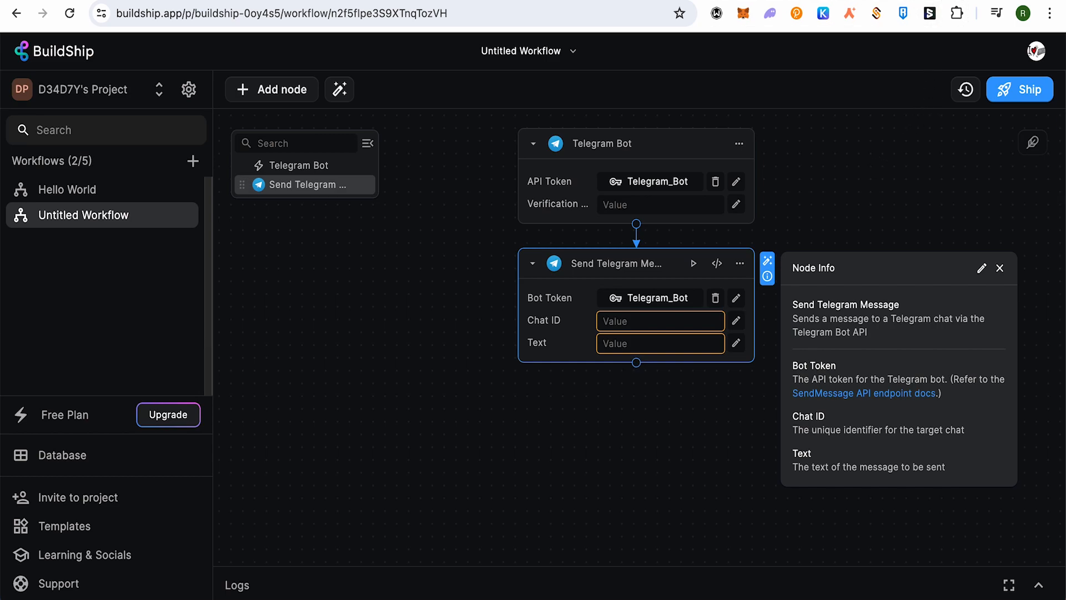
Copy the user ID from the RawDataBot chat in Telegram and paste it into BuildShip as the Send Telegram Message node's Chat ID.
{"action": "key", "text": "ctrl+Tab"}
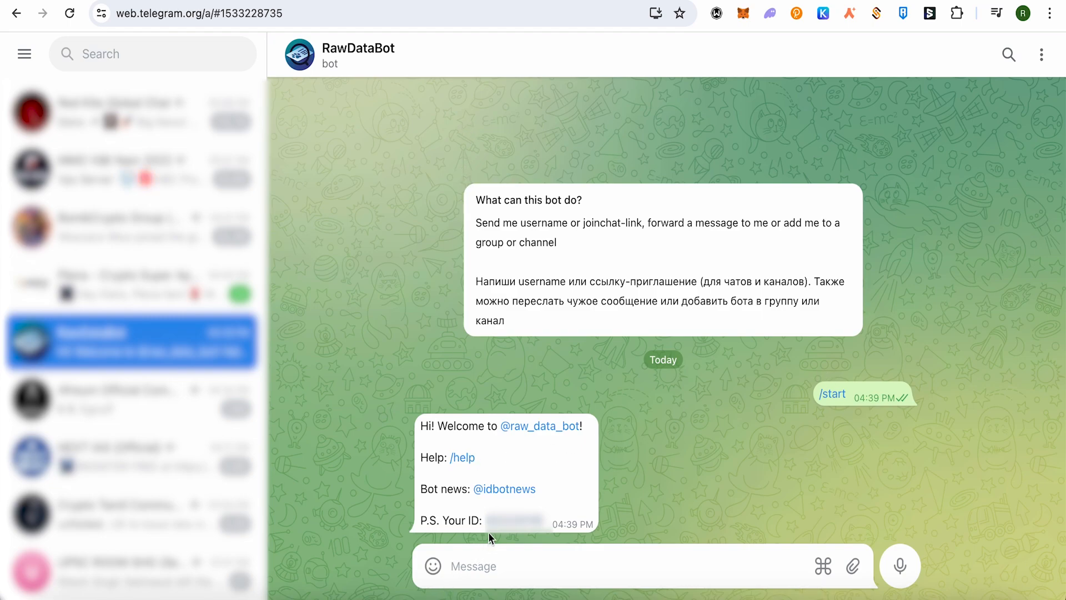
{"action": "left_click", "coordinate": [532, 524]}
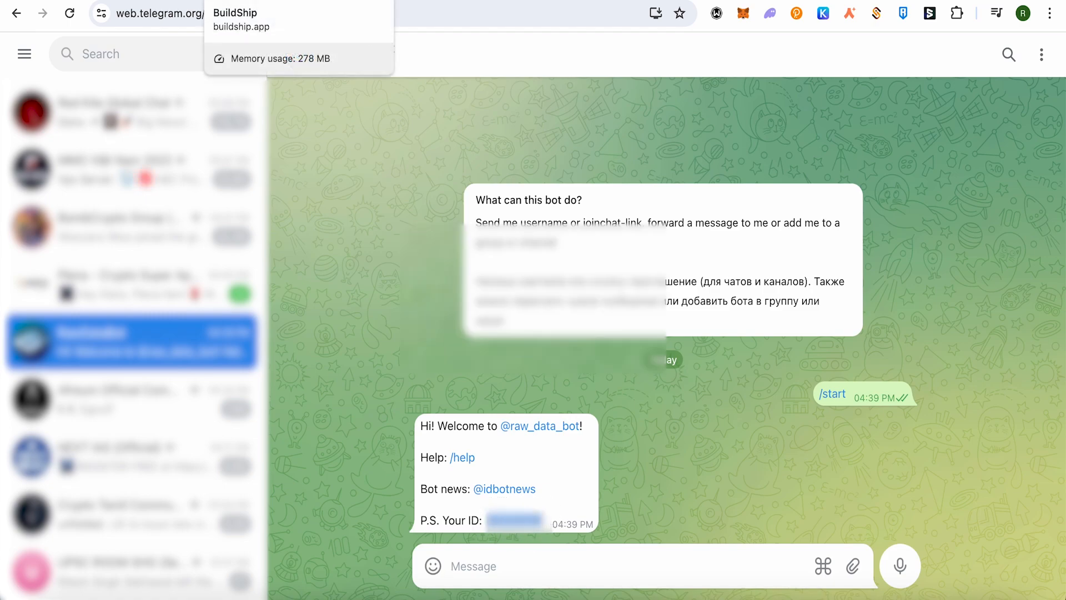
{"action": "left_click", "coordinate": [250, 0]}
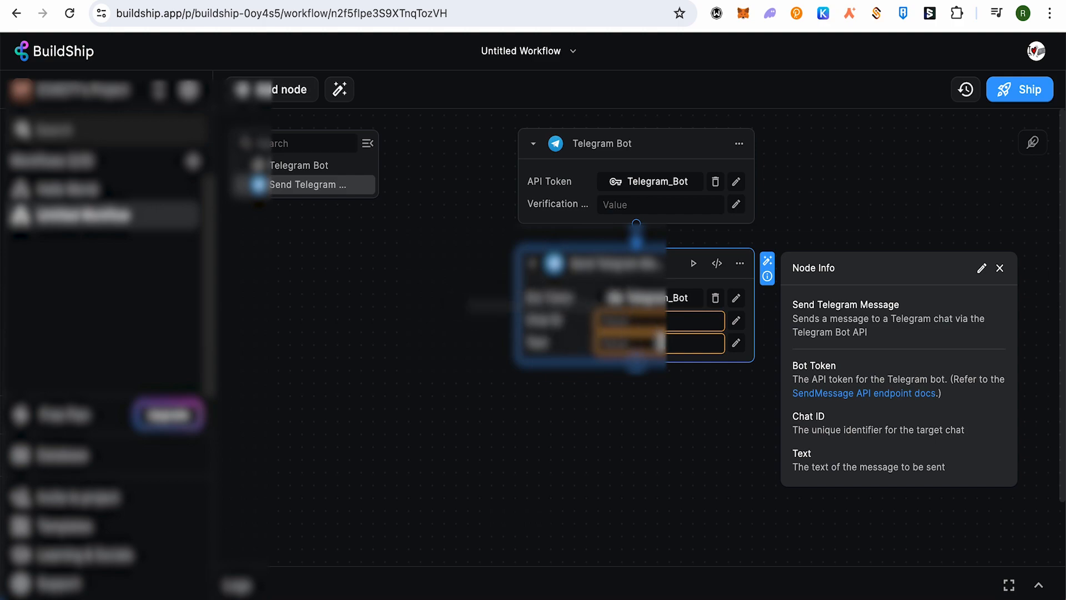
{"action": "left_click", "coordinate": [644, 321]}
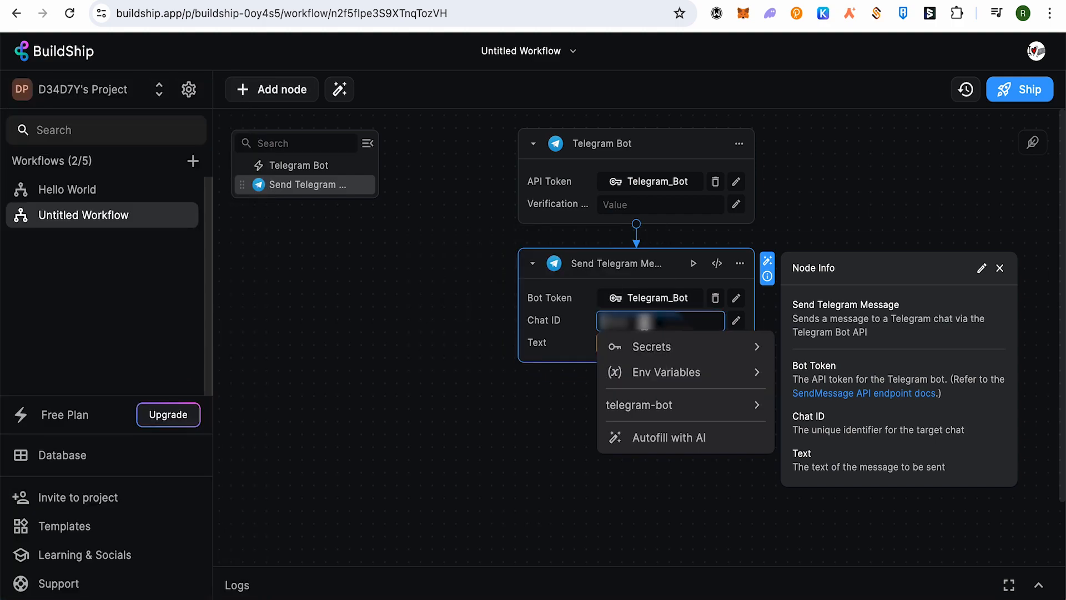
{"action": "key", "text": "ctrl+v"}
{"action": "left_click", "coordinate": [578, 400]}
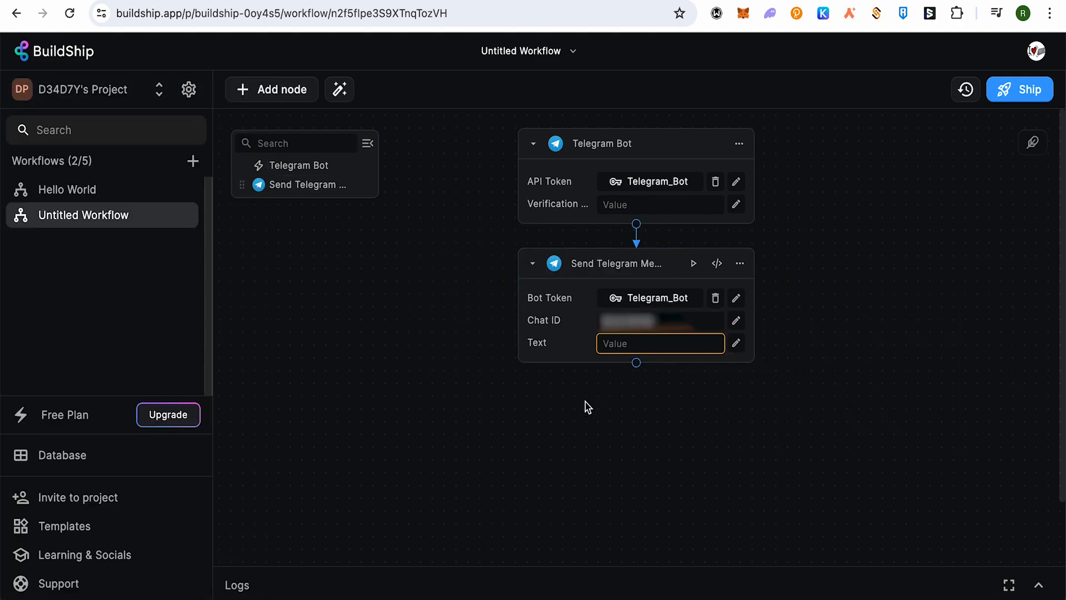
Set the Text of the Send Telegram Message node to "Hey Beautiful".
{"action": "left_click", "coordinate": [651, 343]}
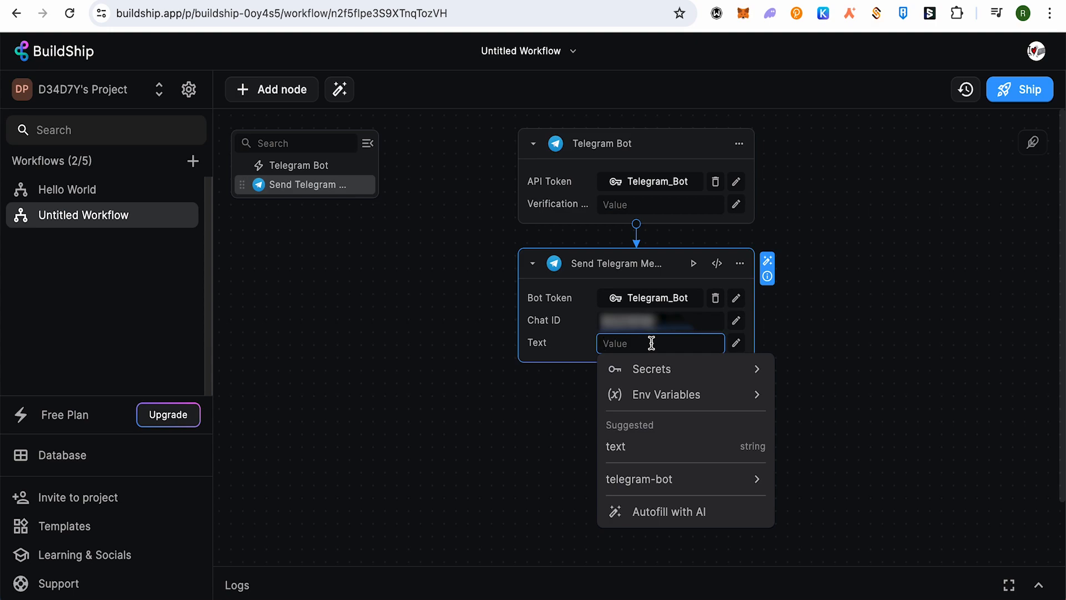
{"action": "type", "text": "He"}
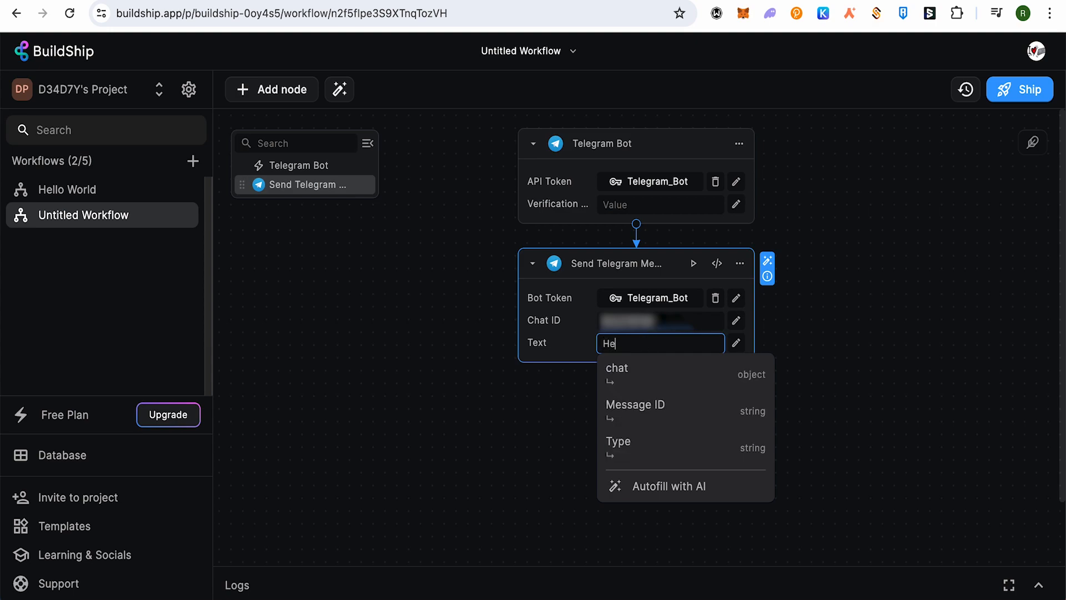
{"action": "type", "text": "y Beautiful"}
{"action": "left_click", "coordinate": [497, 432]}
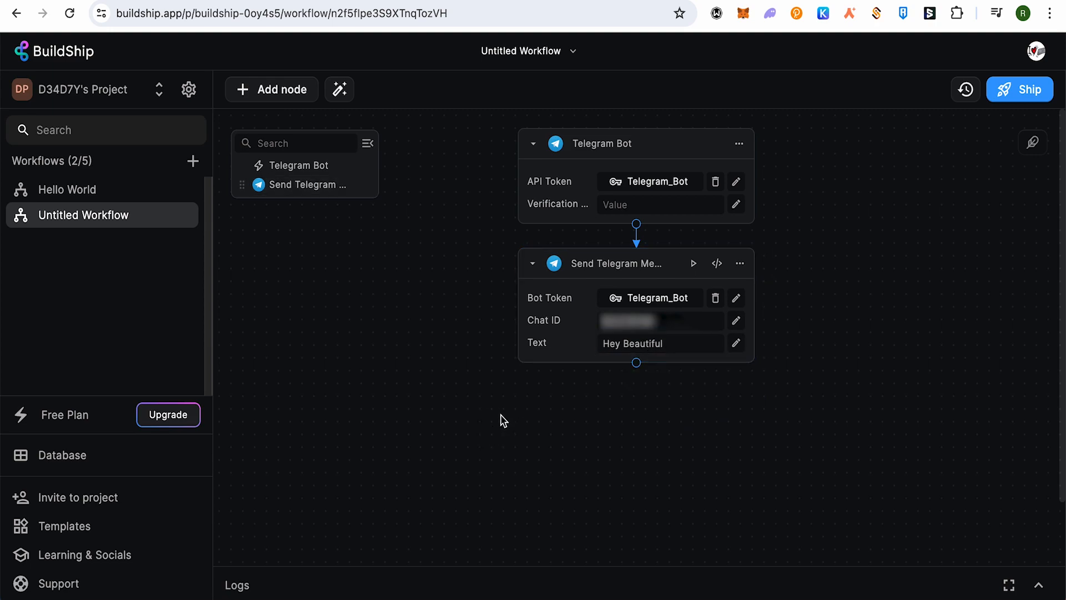
Add a Return node after Send Telegram Message with that node's Response as its Value, and ship the workflow.
{"action": "left_click", "coordinate": [636, 363]}
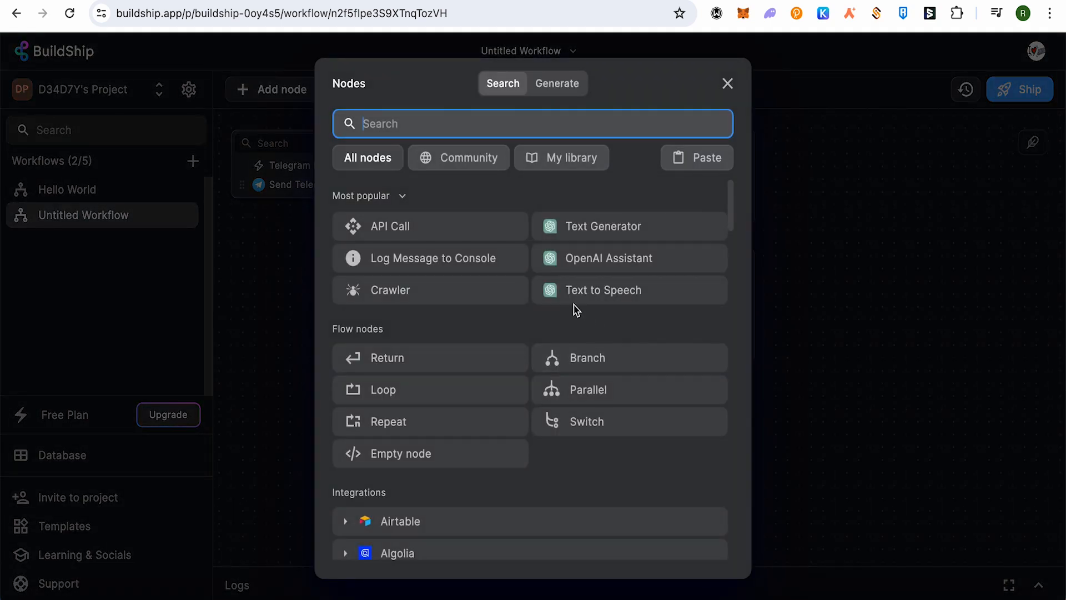
{"action": "left_click", "coordinate": [402, 361]}
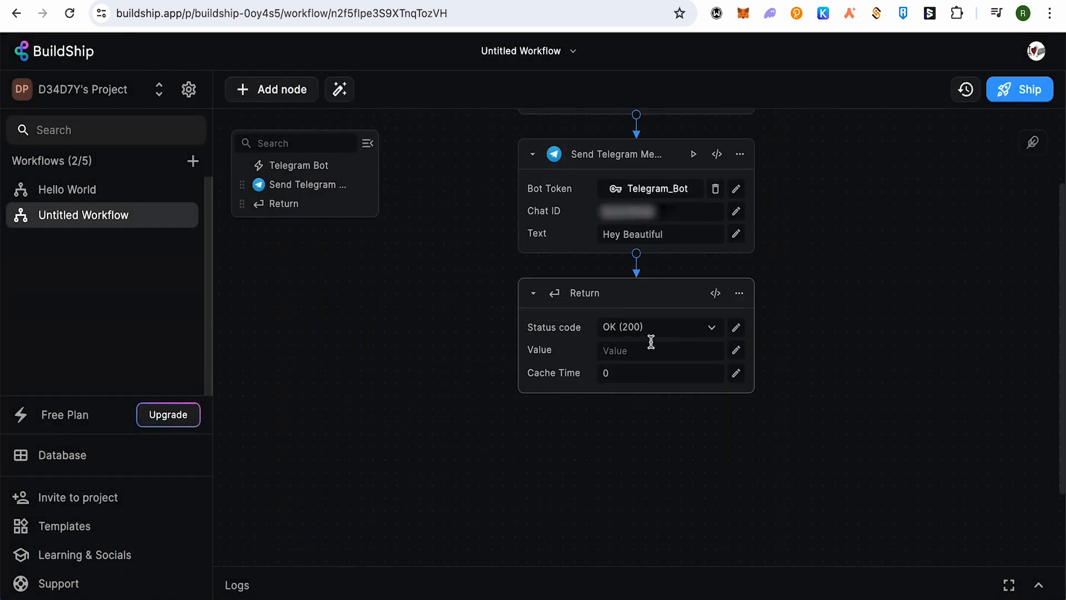
{"action": "left_click", "coordinate": [737, 350]}
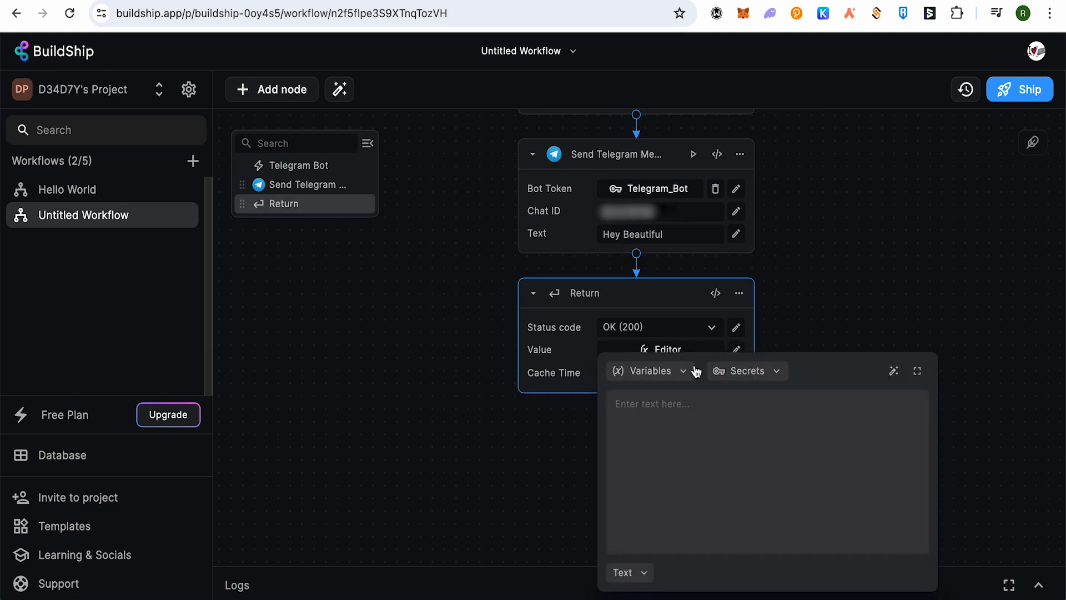
{"action": "left_click", "coordinate": [677, 376]}
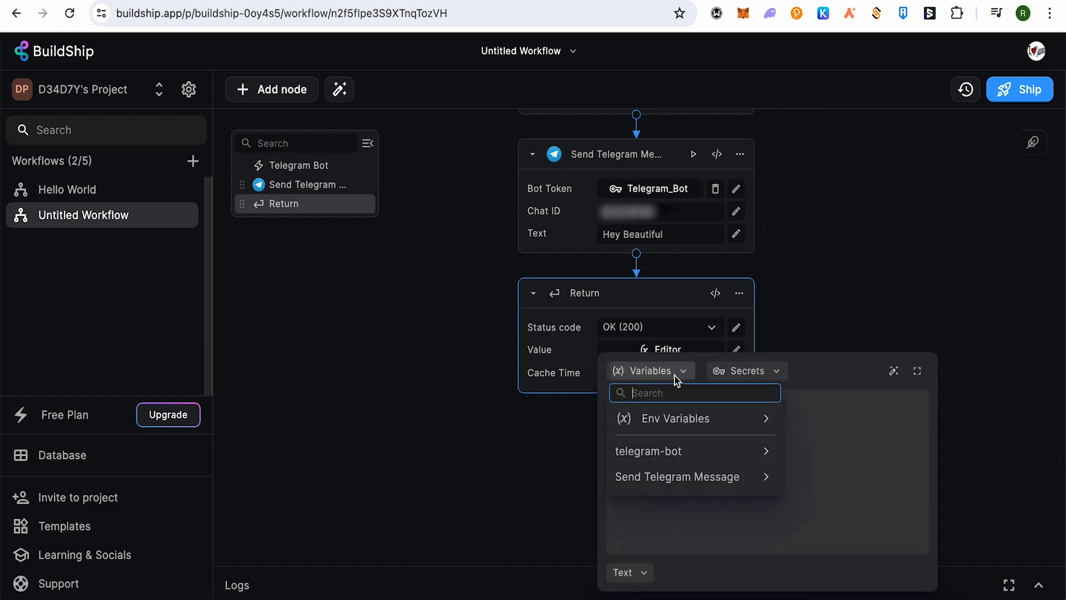
{"action": "left_click", "coordinate": [703, 485]}
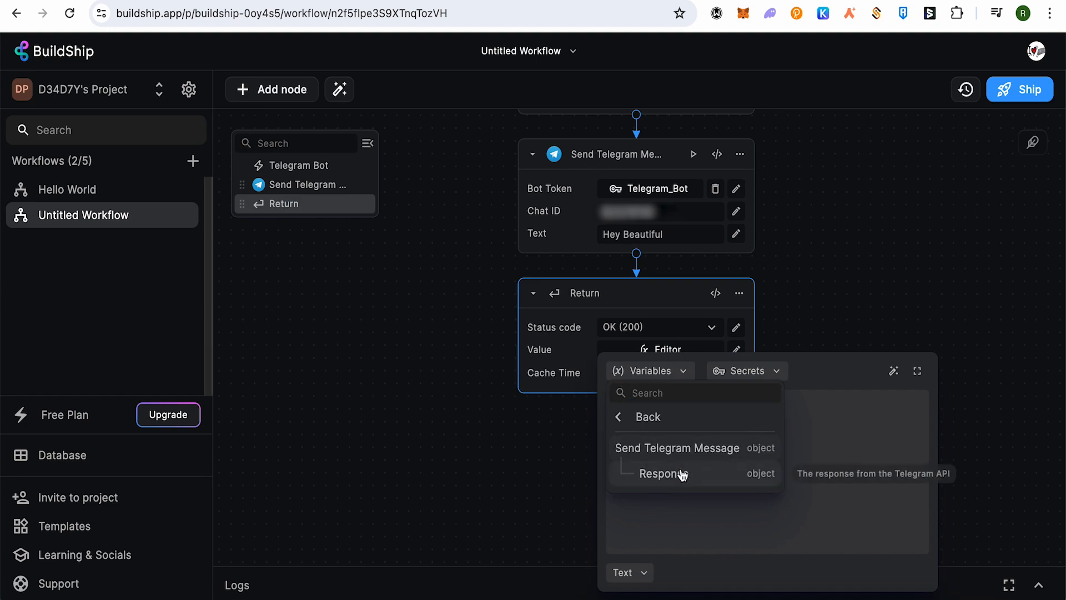
{"action": "left_click", "coordinate": [682, 477]}
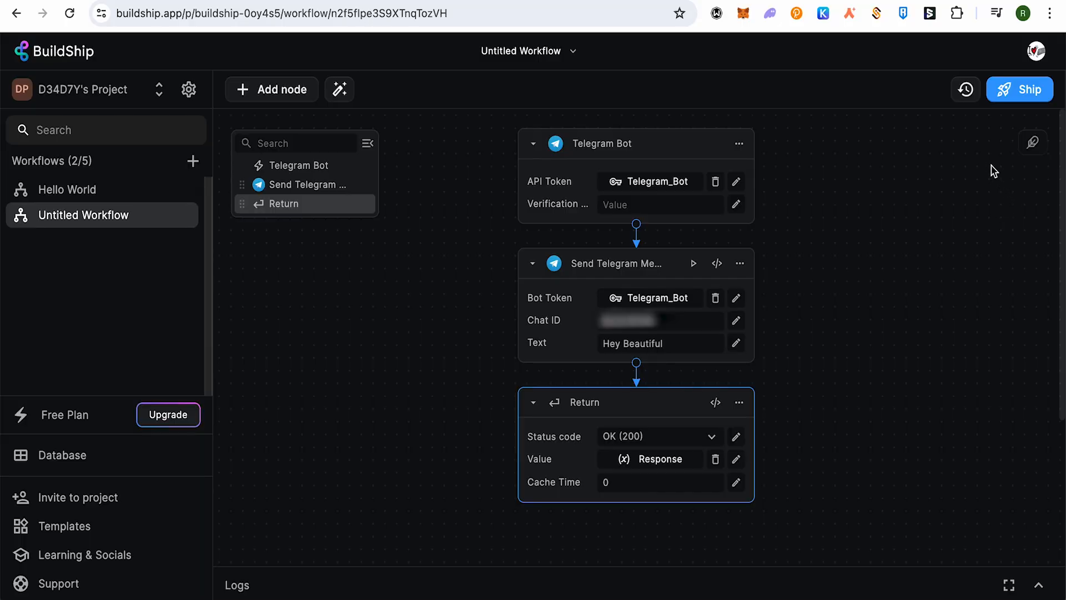
{"action": "left_click", "coordinate": [1023, 95]}
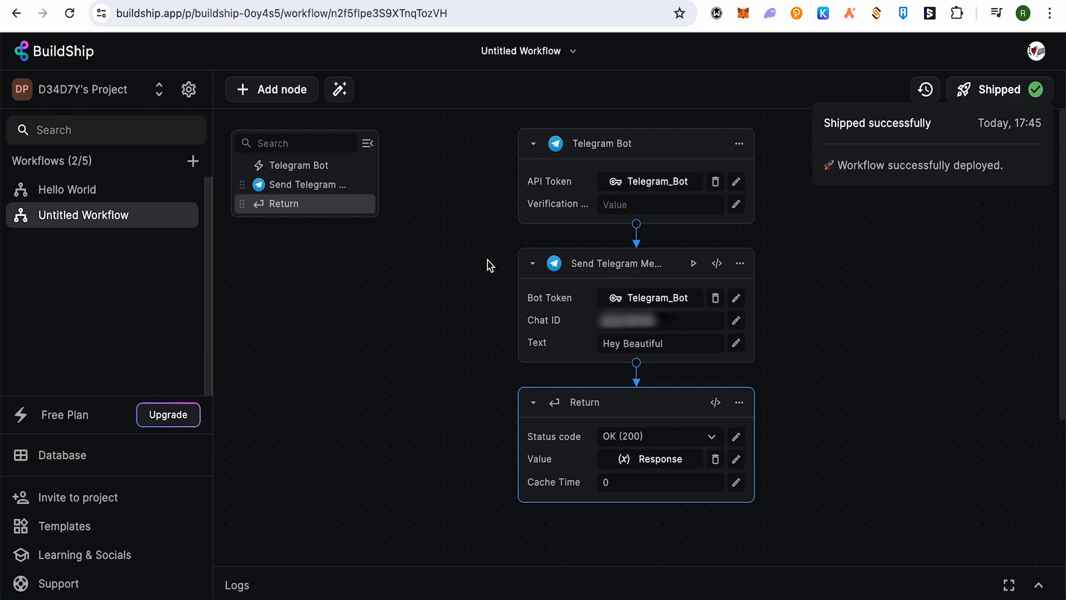
Insert an OpenAI Text Generator node between the Telegram Bot trigger and the Send Telegram Message node.
{"action": "left_click", "coordinate": [638, 227]}
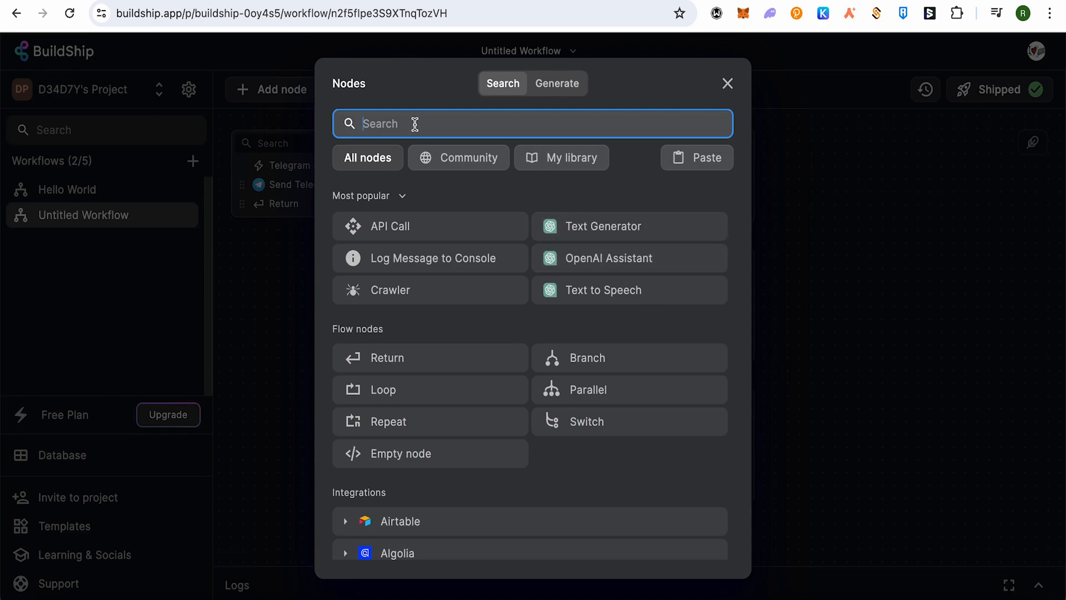
{"action": "type", "text": "Op"}
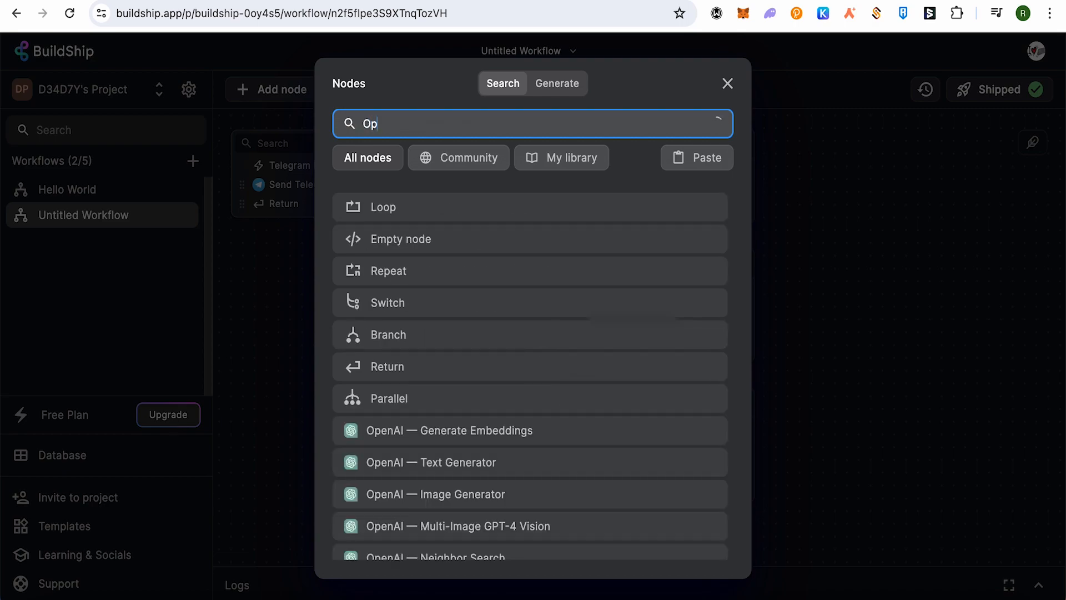
{"action": "type", "text": "en"}
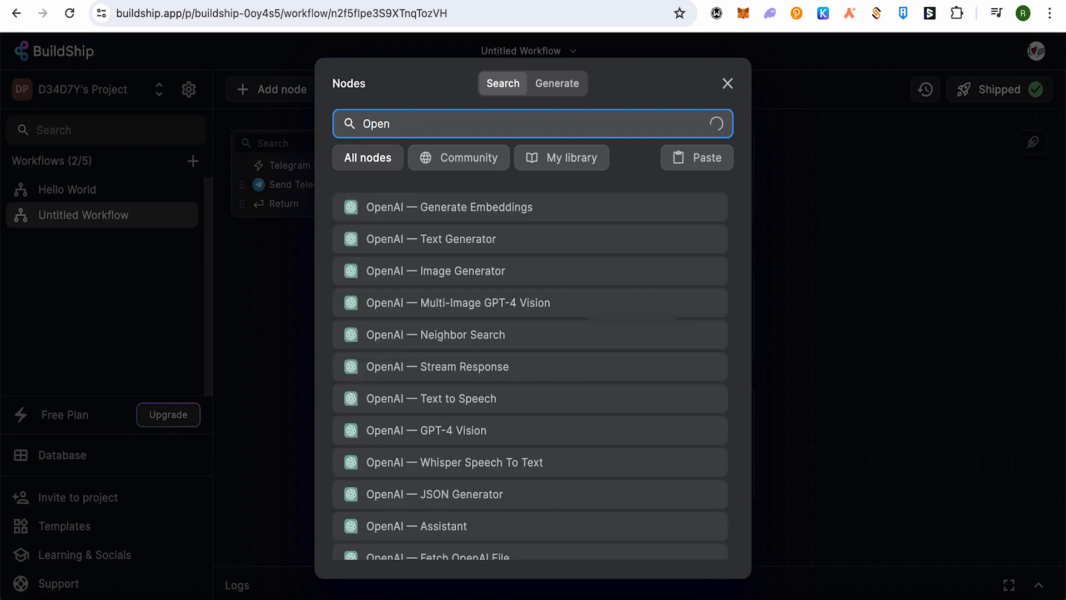
{"action": "left_click", "coordinate": [448, 244]}
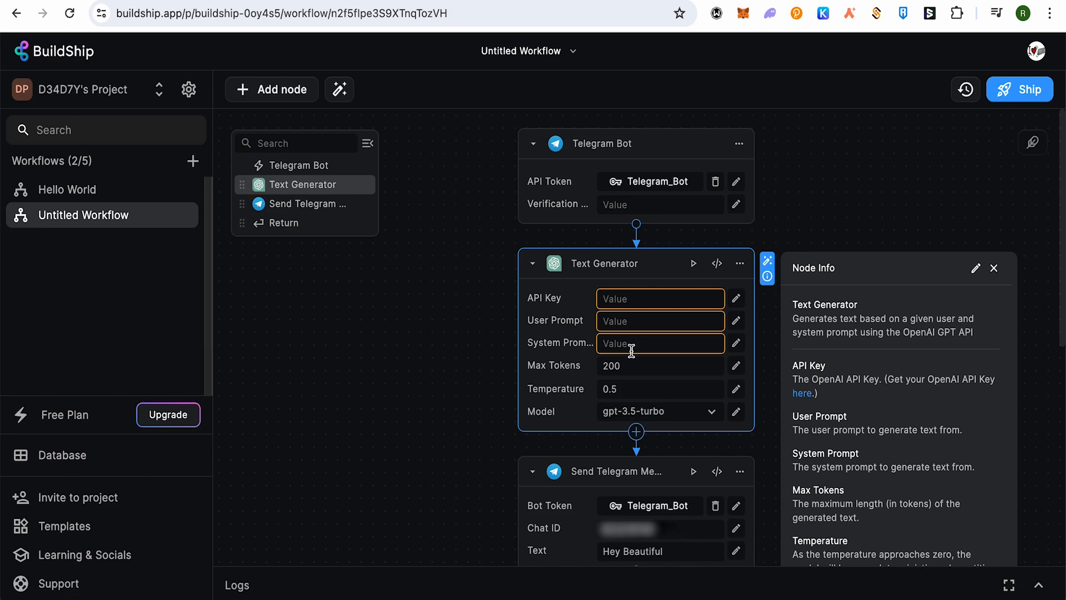
{"action": "left_click", "coordinate": [659, 321]}
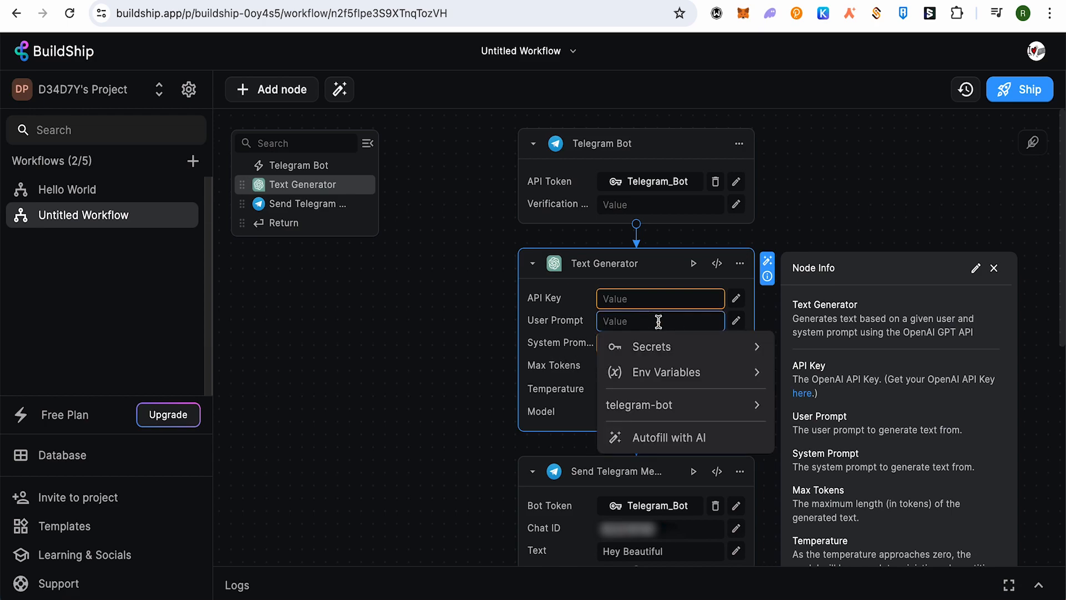
{"action": "left_click", "coordinate": [467, 342]}
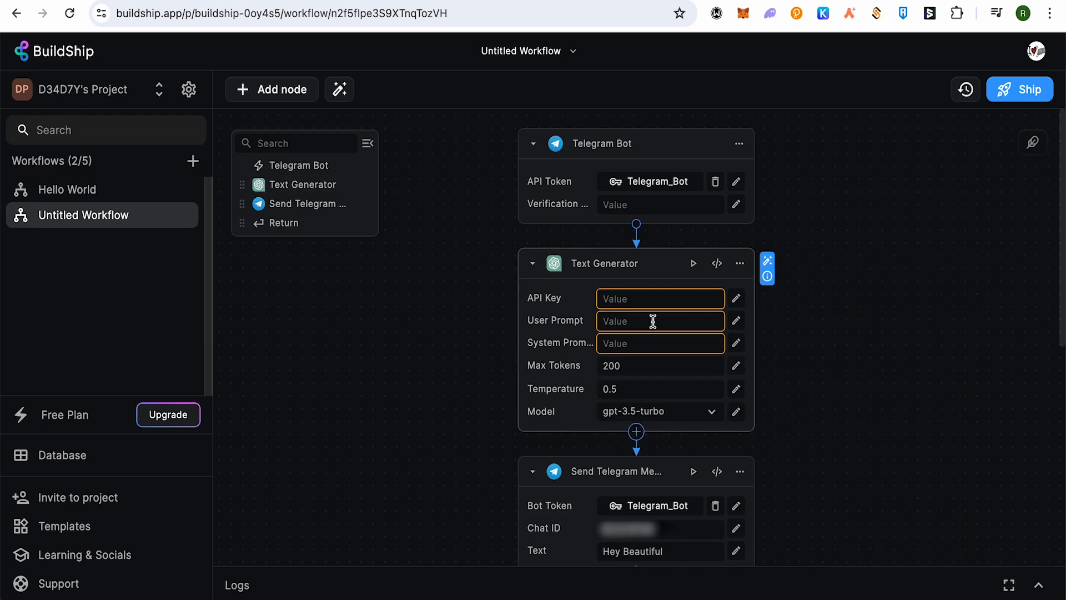
{"action": "scroll", "coordinate": [667, 328], "scroll_direction": "down", "scroll_amount": 2}
{"action": "scroll", "coordinate": [676, 336], "scroll_direction": "up", "scroll_amount": 2}
{"action": "scroll", "coordinate": [688, 330], "scroll_direction": "down", "scroll_amount": 1}
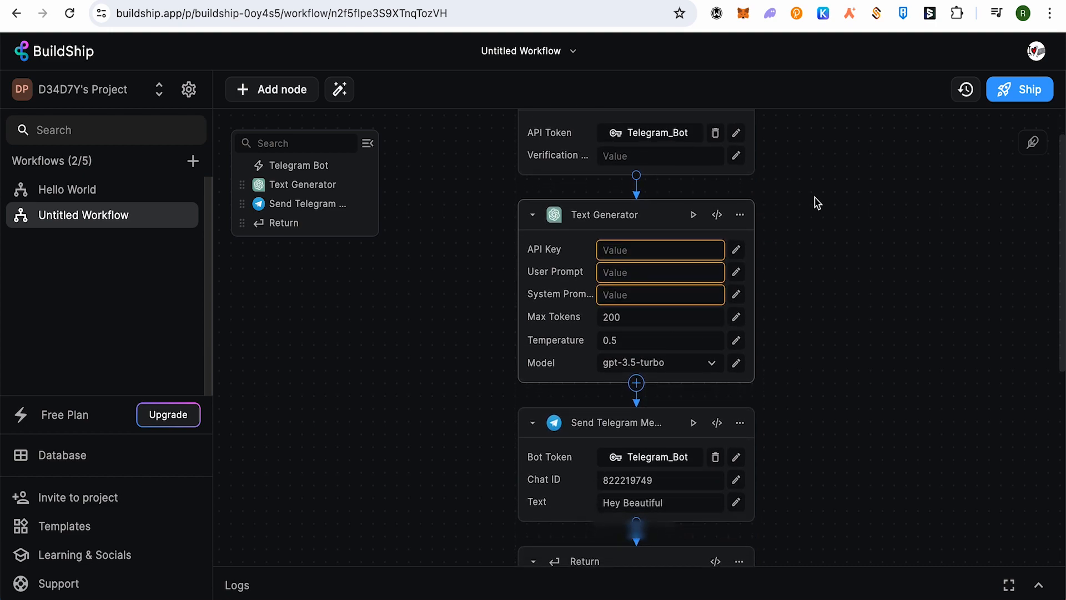